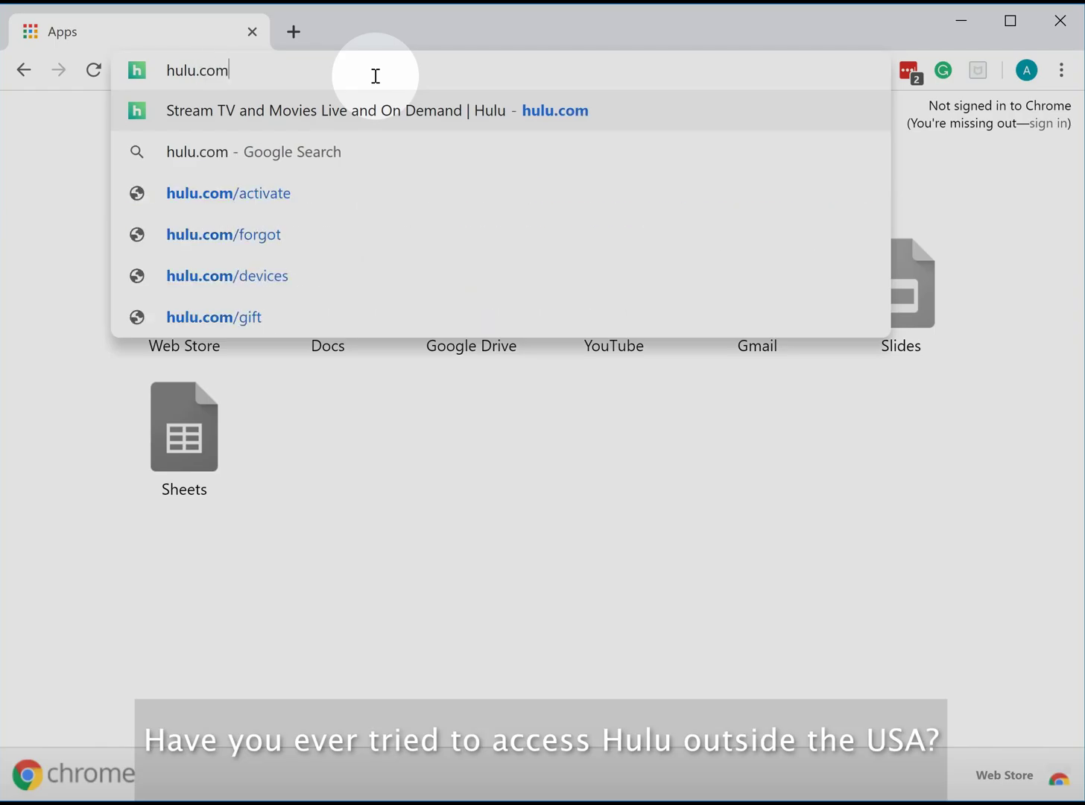
- Load hulu.com and open the South Park tile from the home page
key("Return")
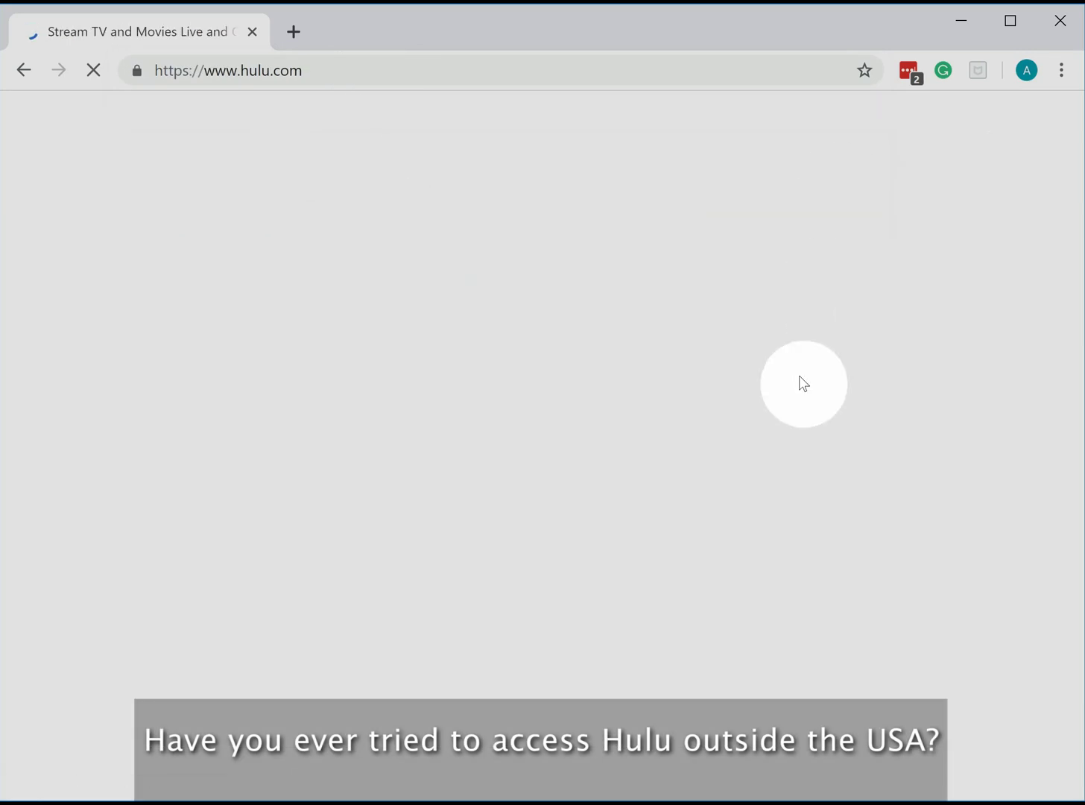
scroll(1075, 635, "down", 8)
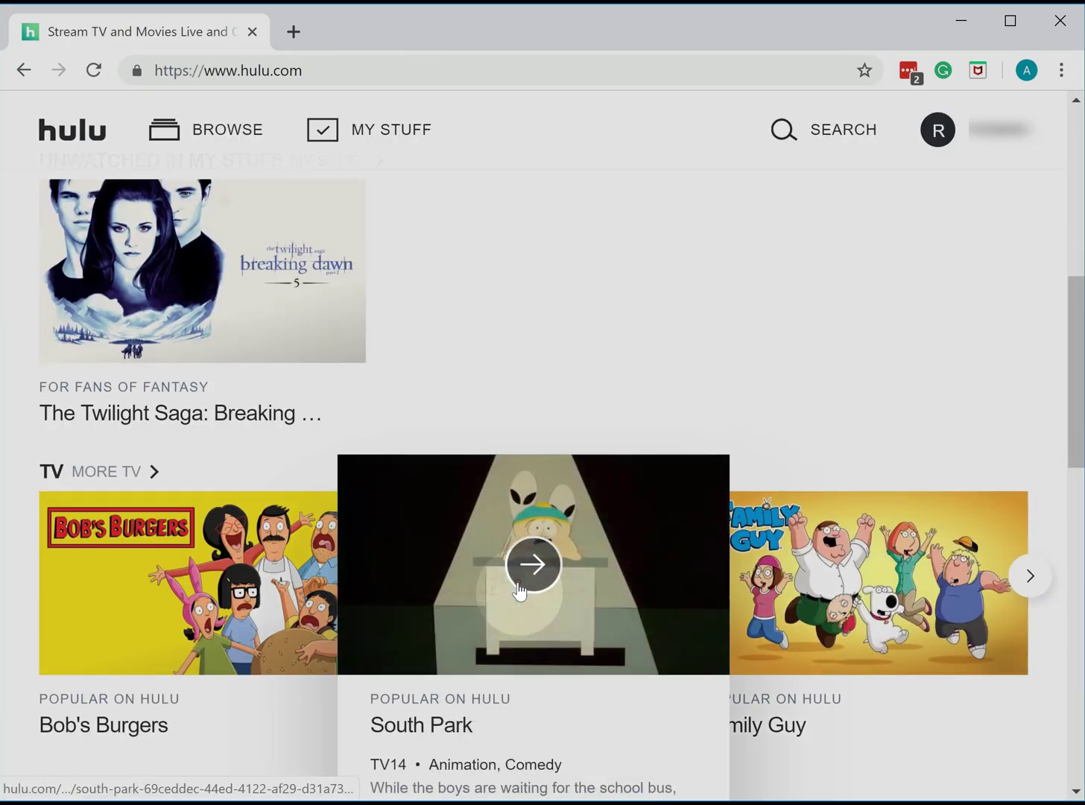
left_click(520, 591)
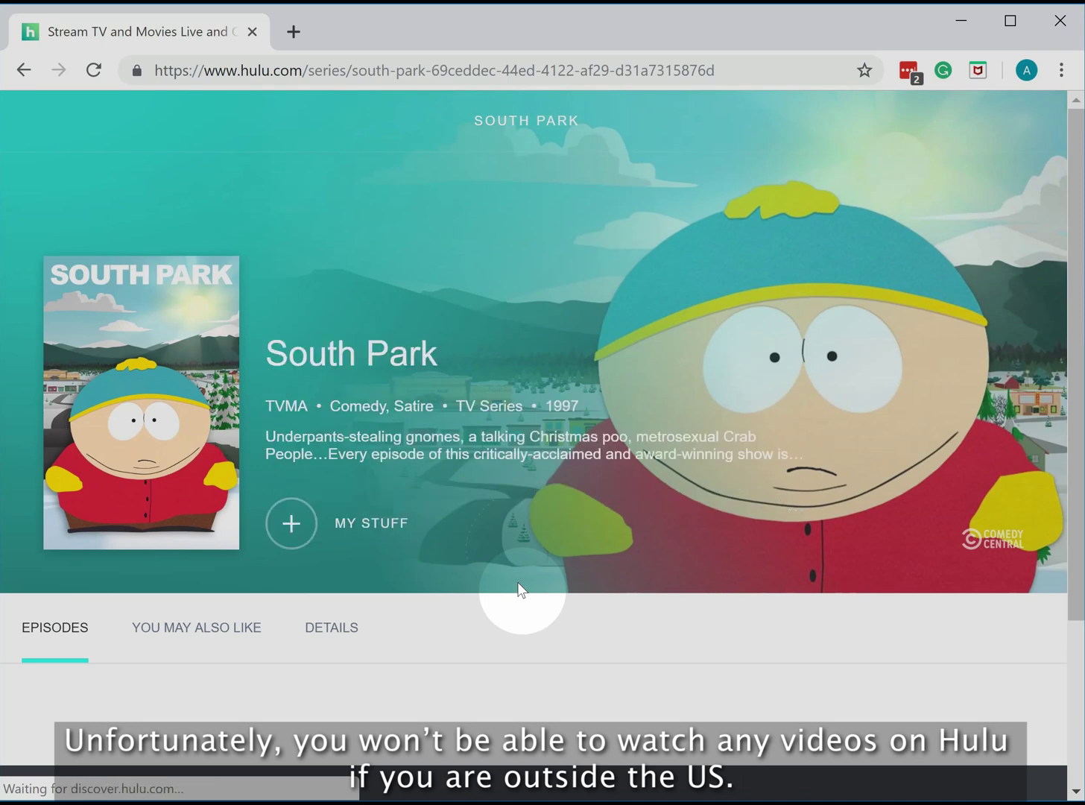
mouse_move(1080, 374)
left_mouse_down()
mouse_move(1075, 588)
mouse_move(1077, 388)
left_mouse_up()
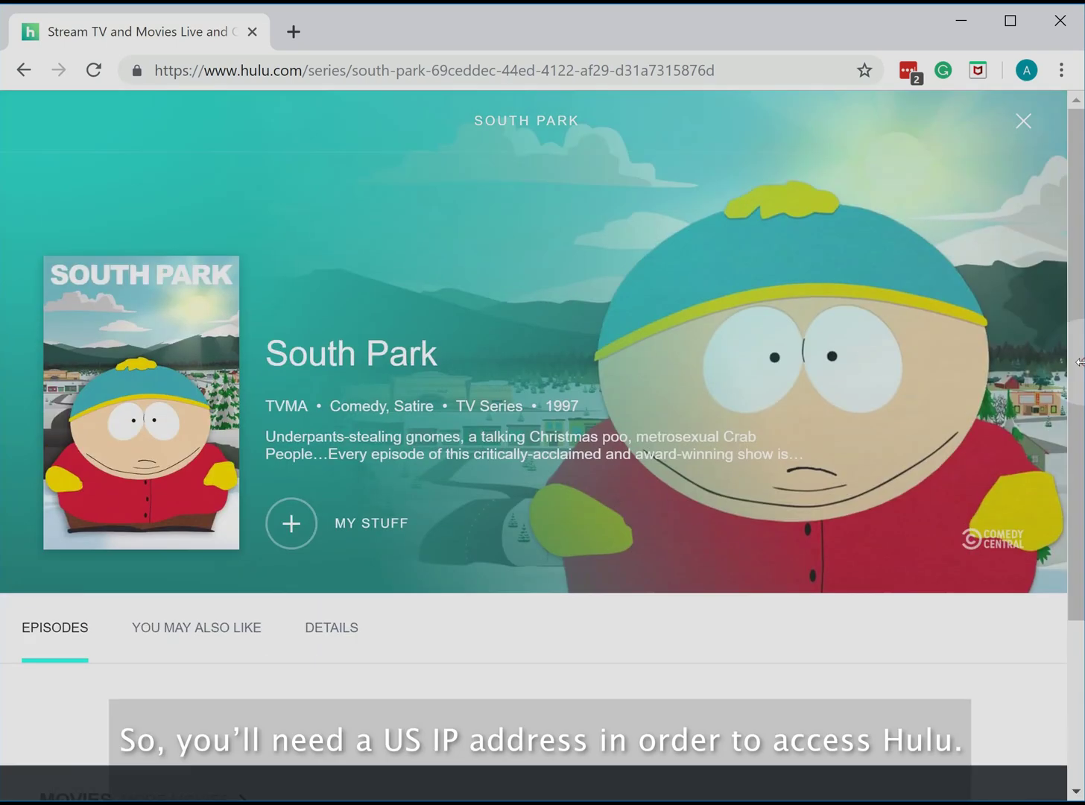
- On get.usa-ip-address.com, subscribe to the $9.99 monthly plan and choose PayPal checkout
left_click(730, 71)
type("get.usa-ip")
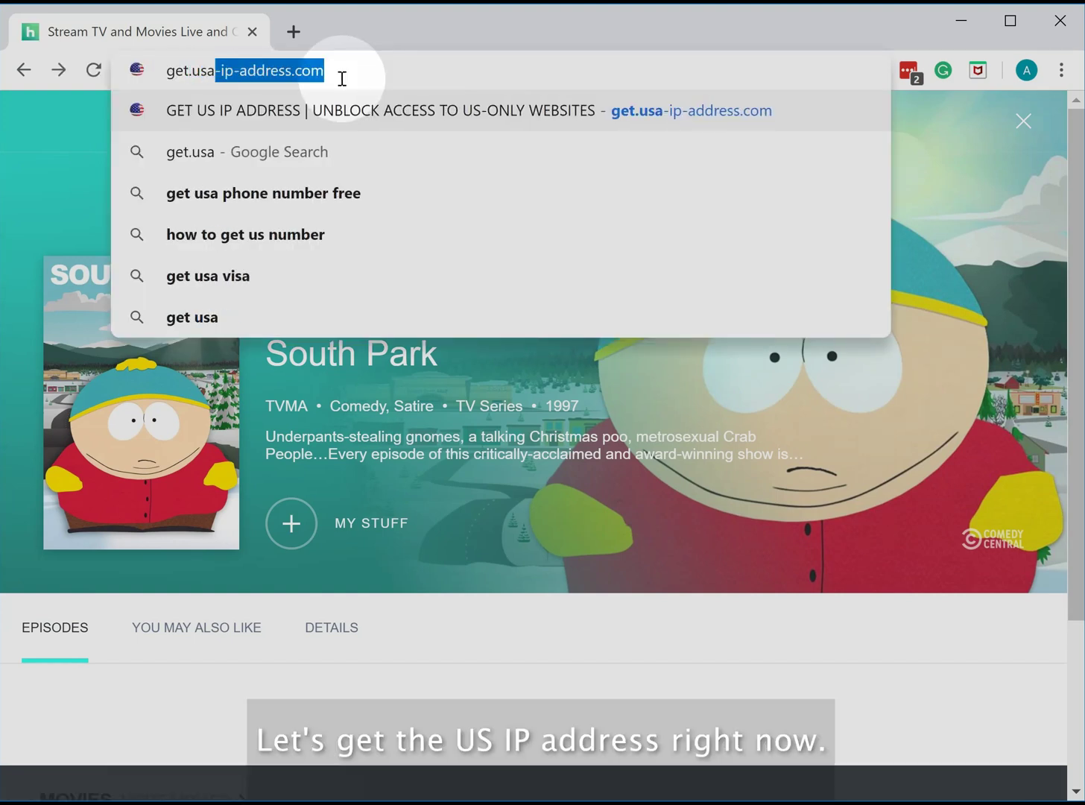
type("-address.")
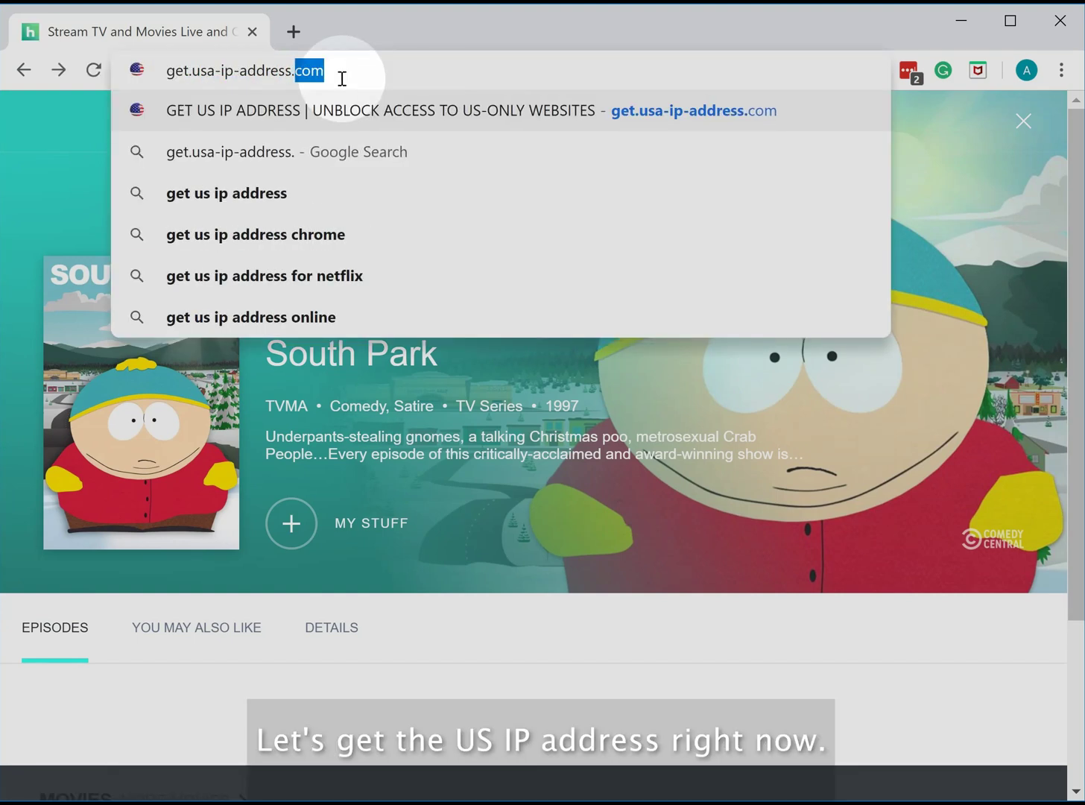
type("com")
key("Return")
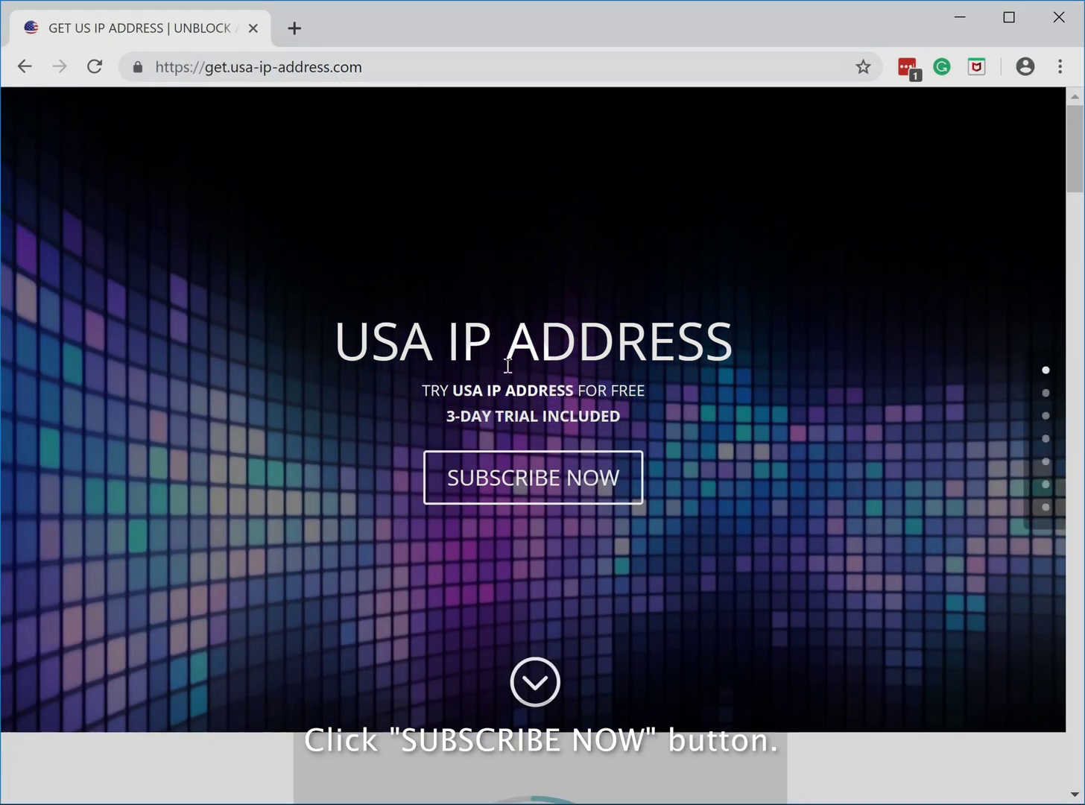
left_click(549, 500)
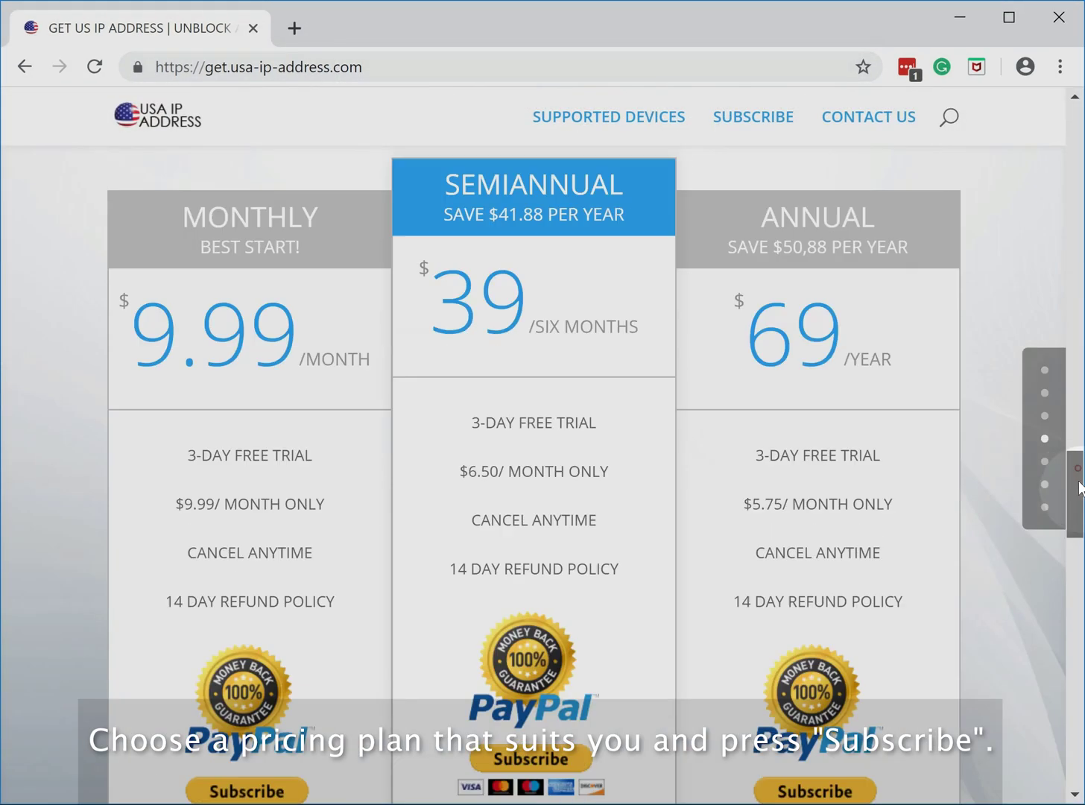
left_click_drag(1080, 488, 1077, 505)
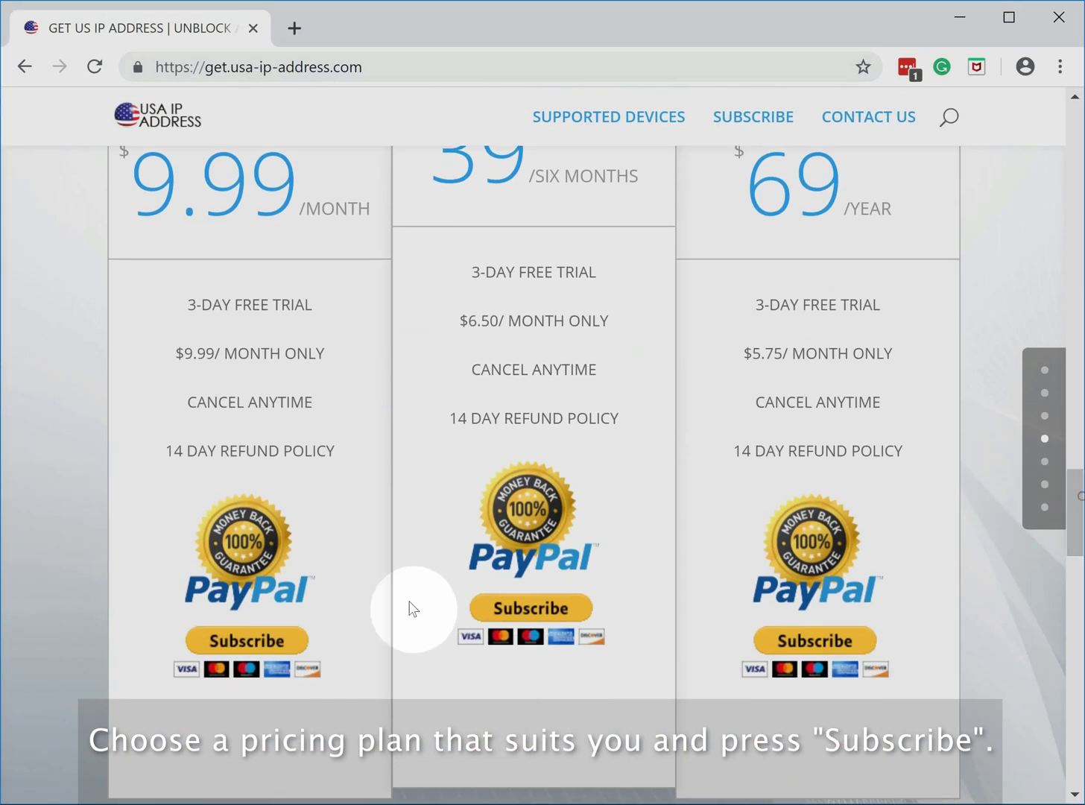
left_click(257, 640)
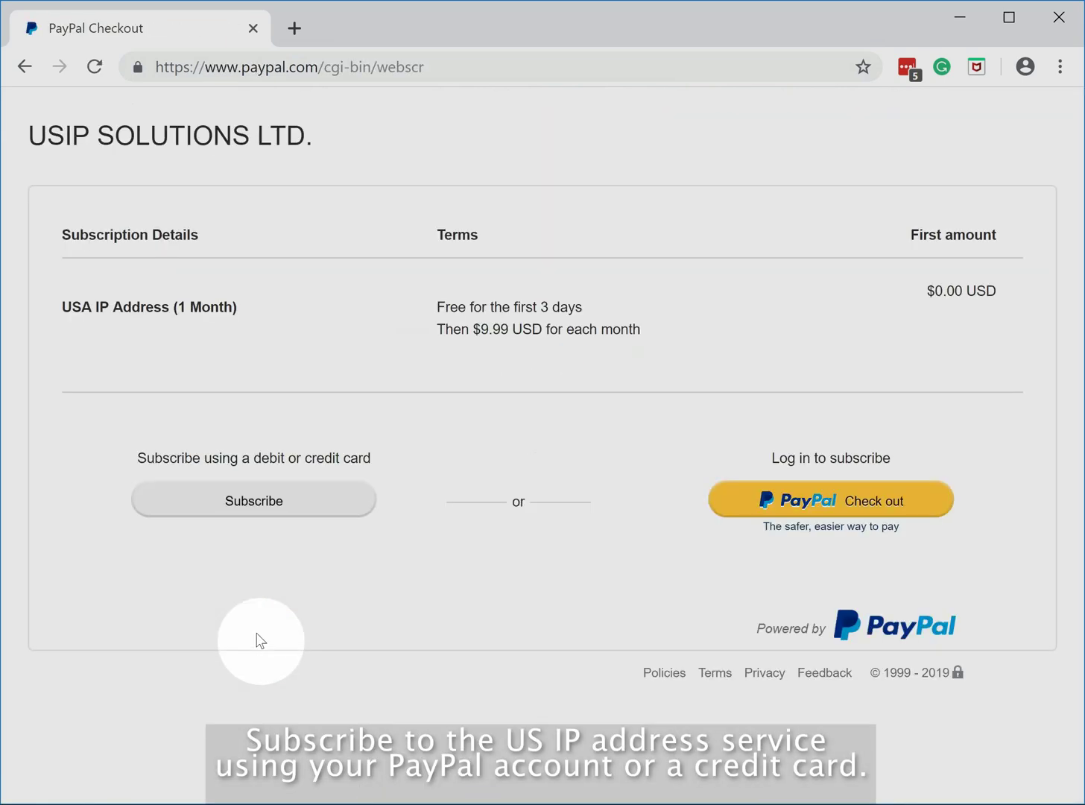
left_click(845, 514)
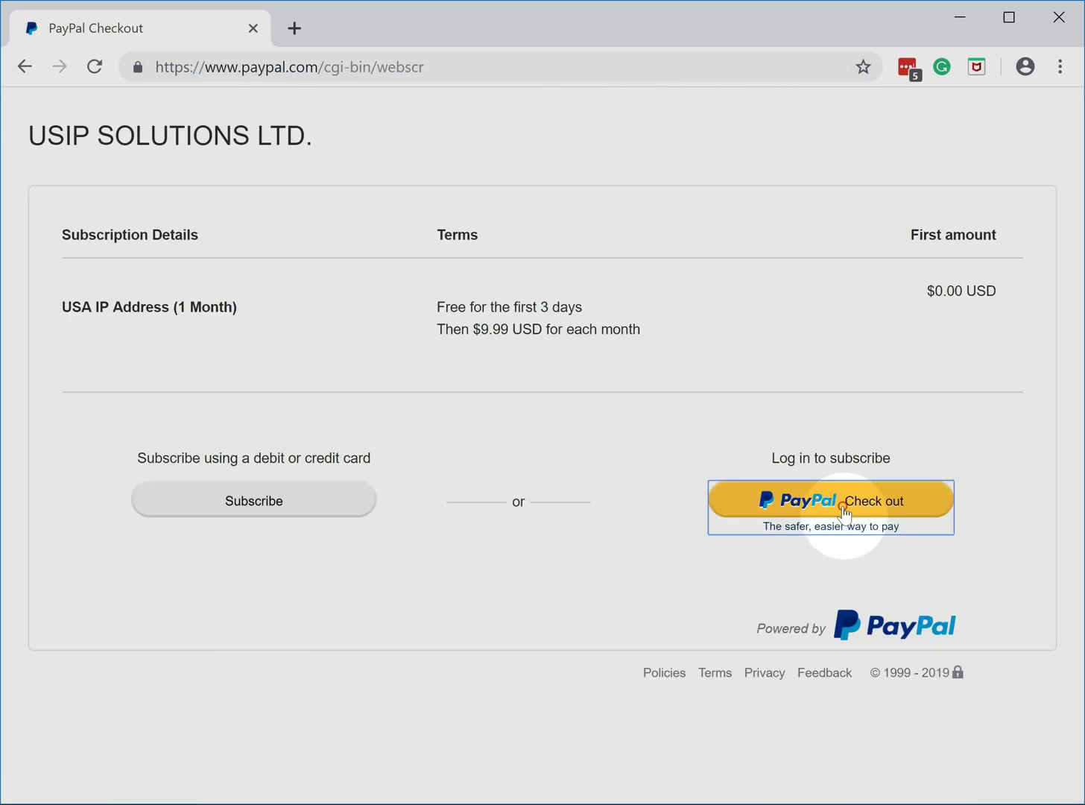
- Open Gmail in a new browser tab
left_click(294, 28)
type("gm")
key("Return")
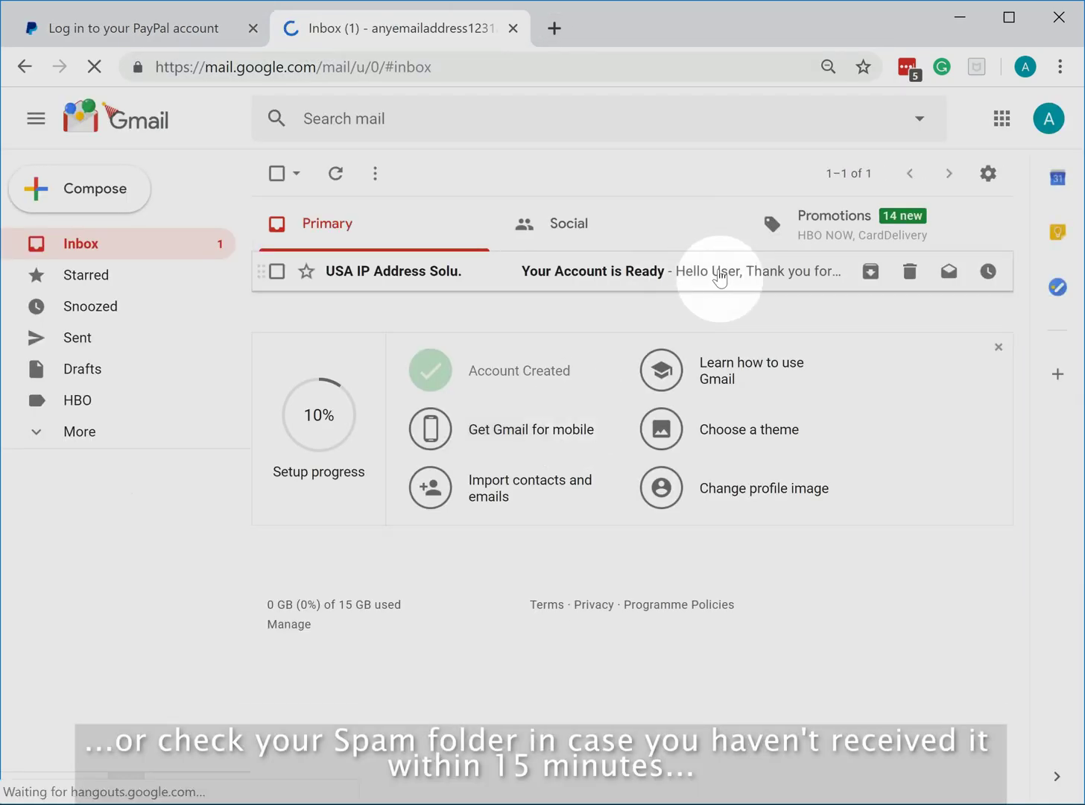
- Open the 'Your Account is Ready' email and select the VPN username
left_click(719, 278)
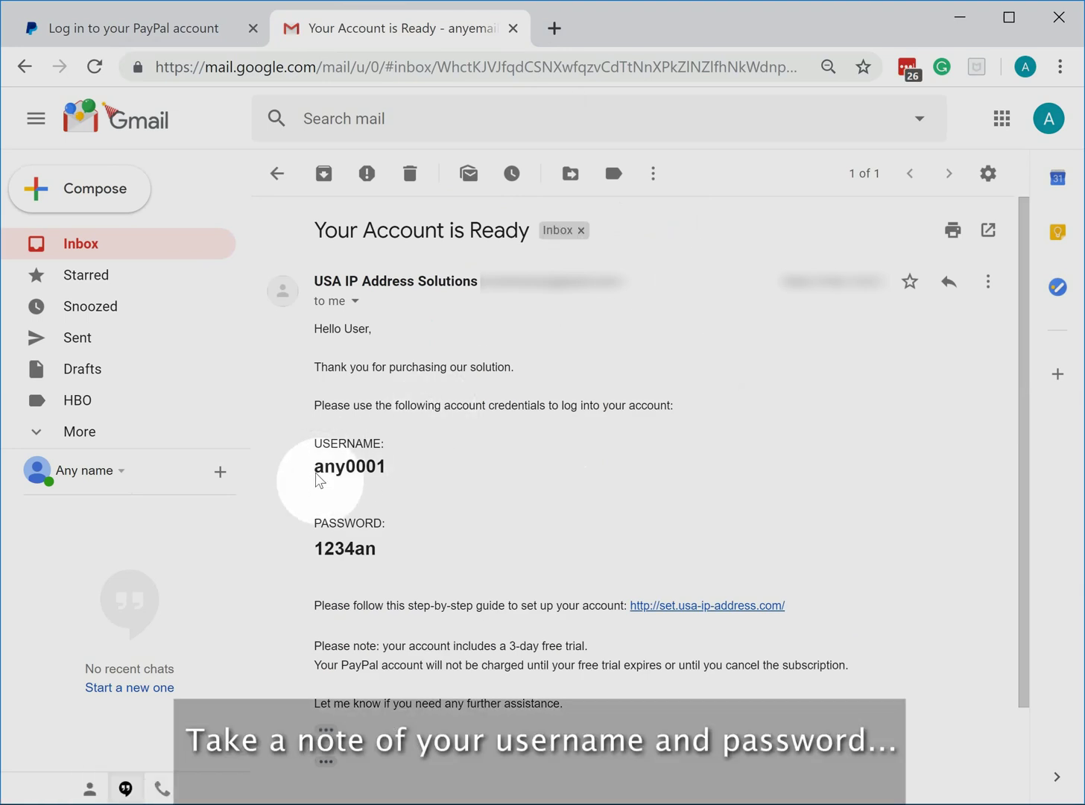
left_click_drag(315, 470, 390, 472)
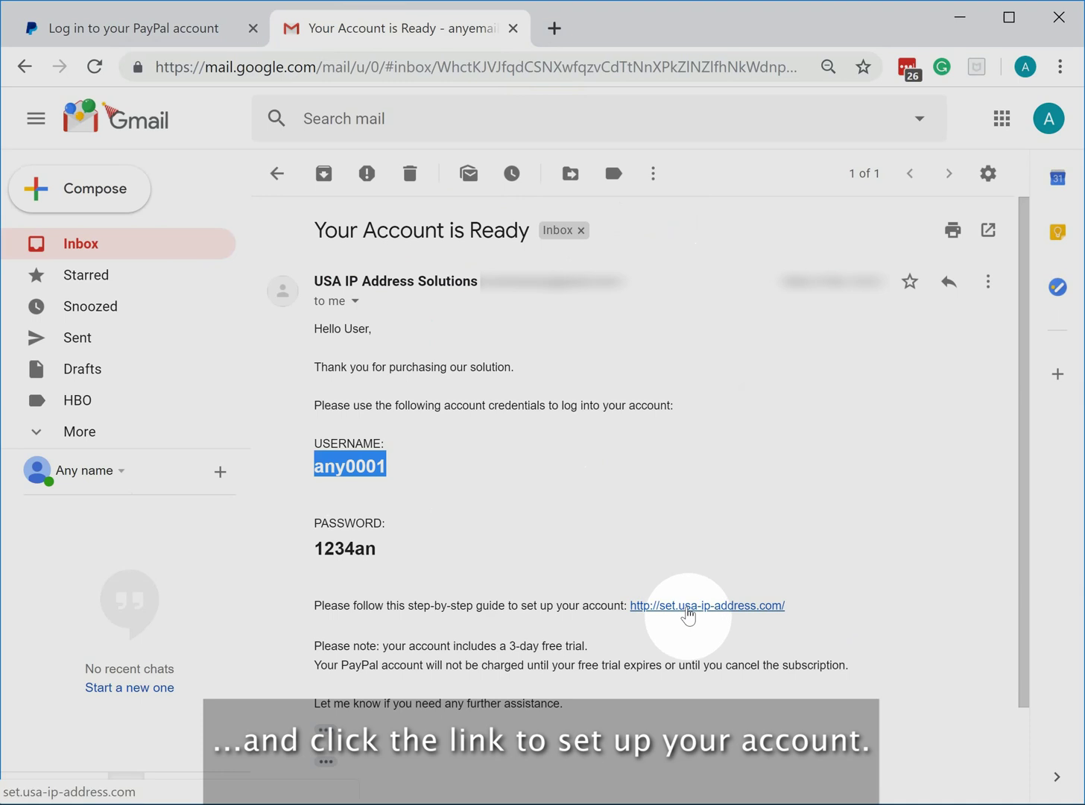
- Follow the email's setup guide to the Windows instructions and start the OpenVPN installation
left_click(687, 612)
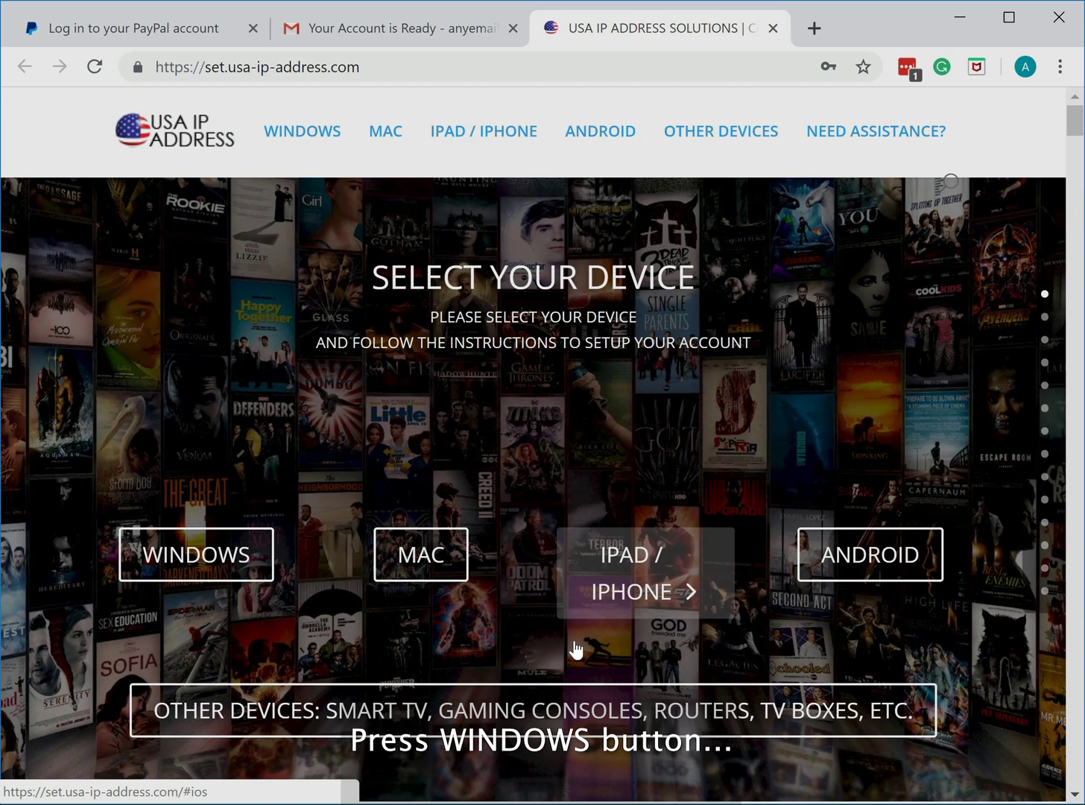
left_click(229, 570)
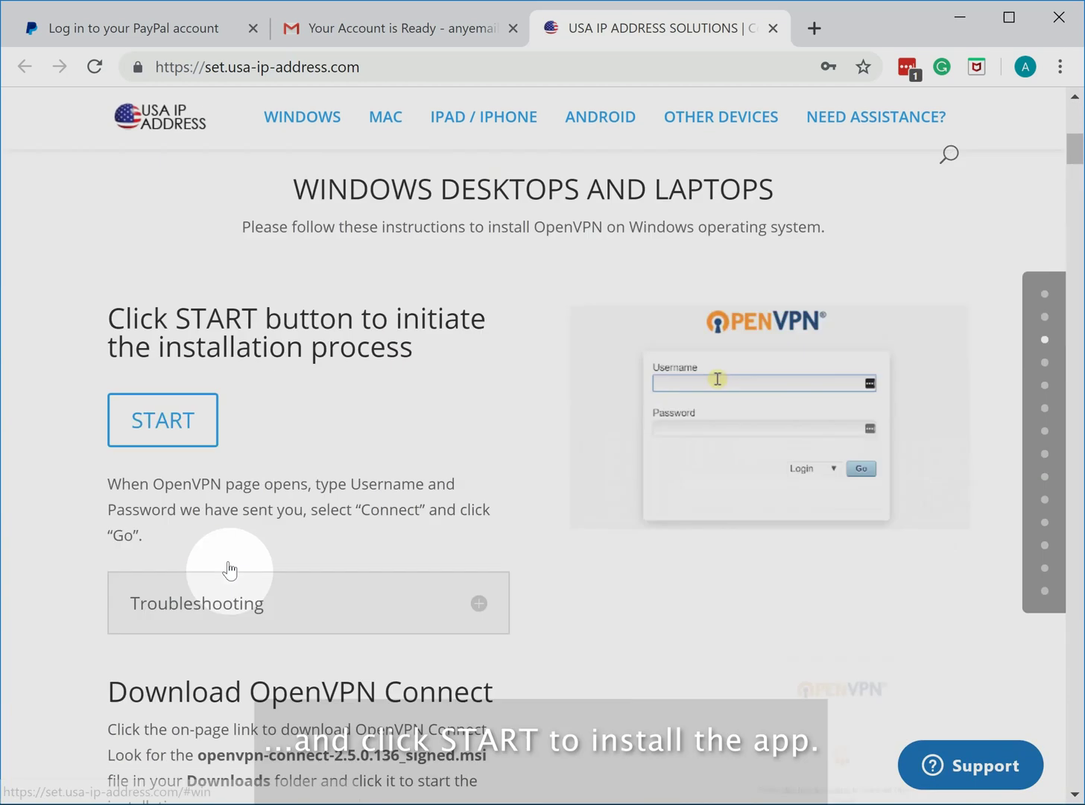
left_click(177, 371)
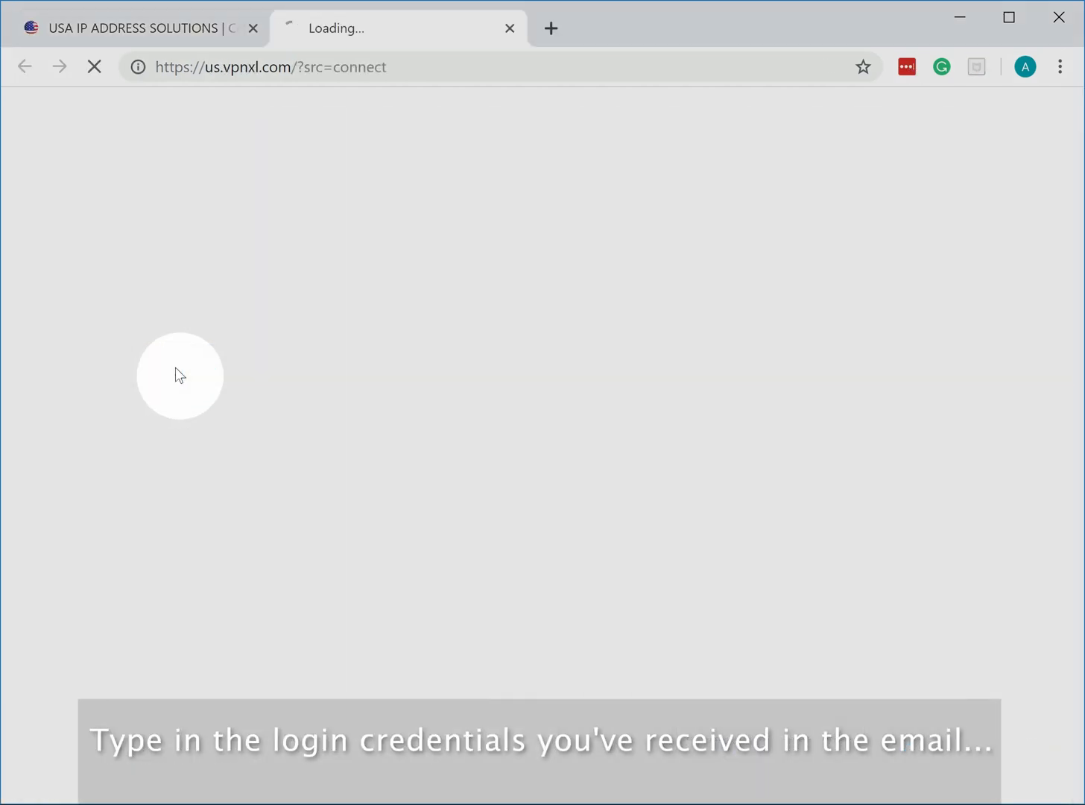
- Sign in to the OpenVPN Access Server with the emailed username and password
left_click(542, 452)
type("any0001")
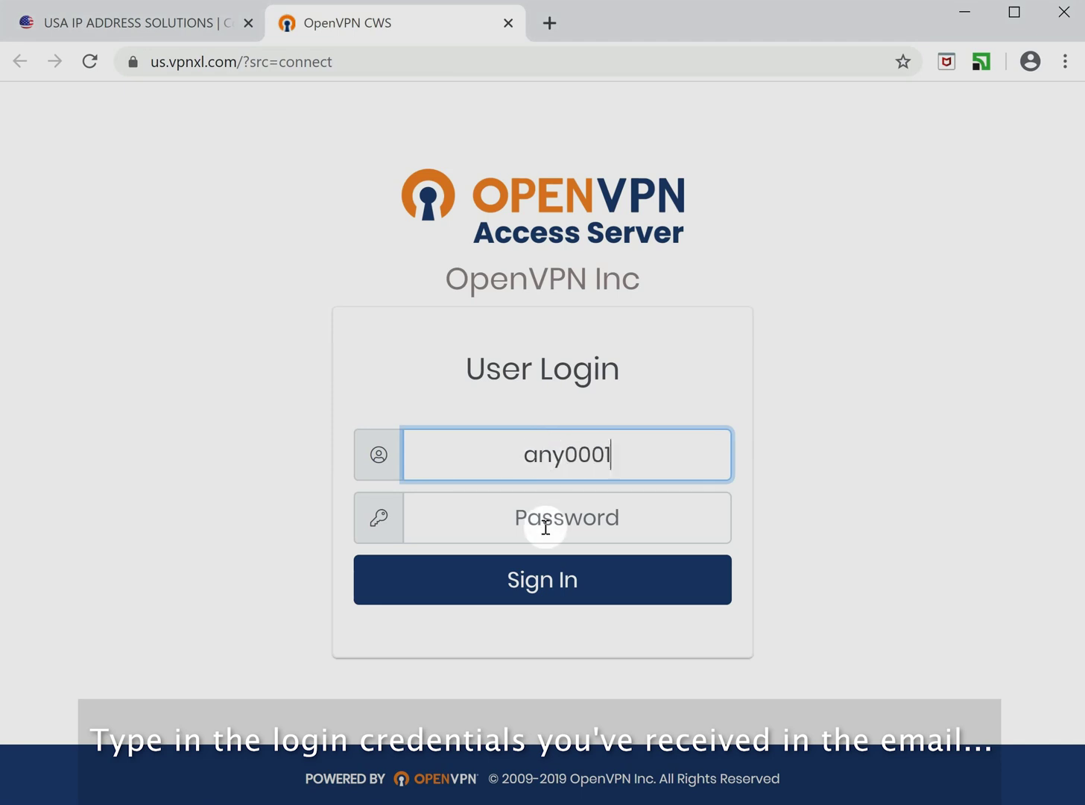
left_click(546, 521)
type("******")
left_click(564, 584)
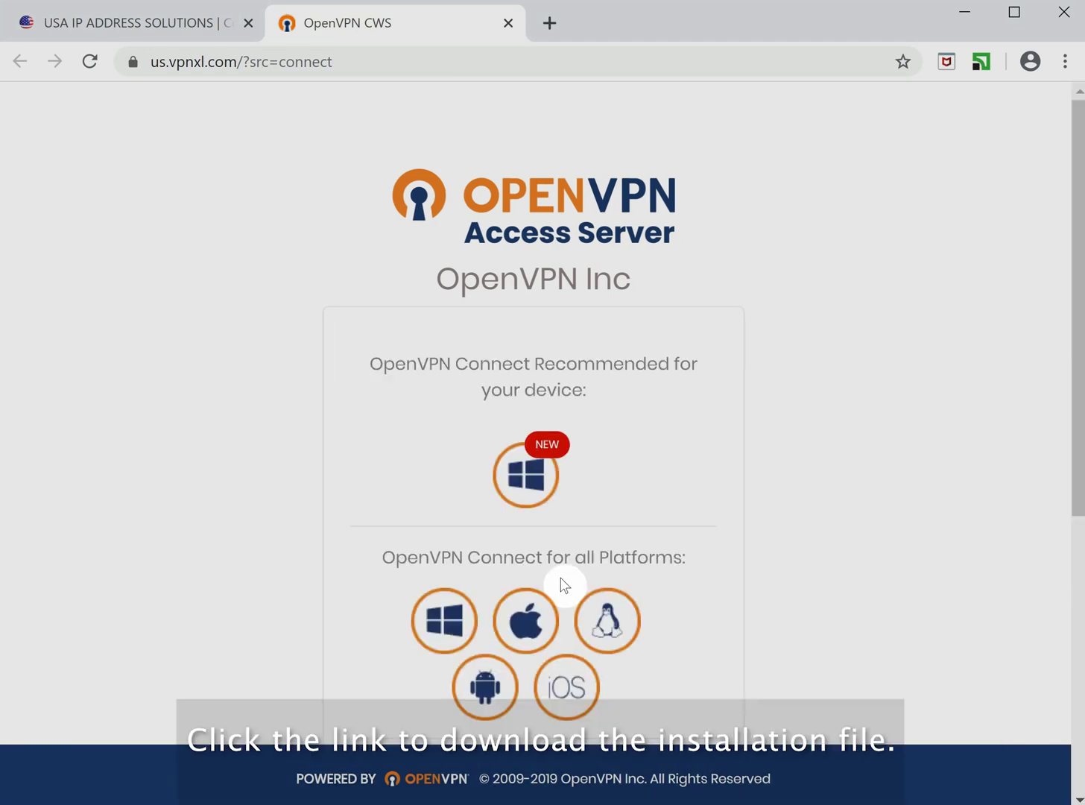
- Download the Windows OpenVPN Connect installer and install it, accepting the licence agreement
left_click(525, 486)
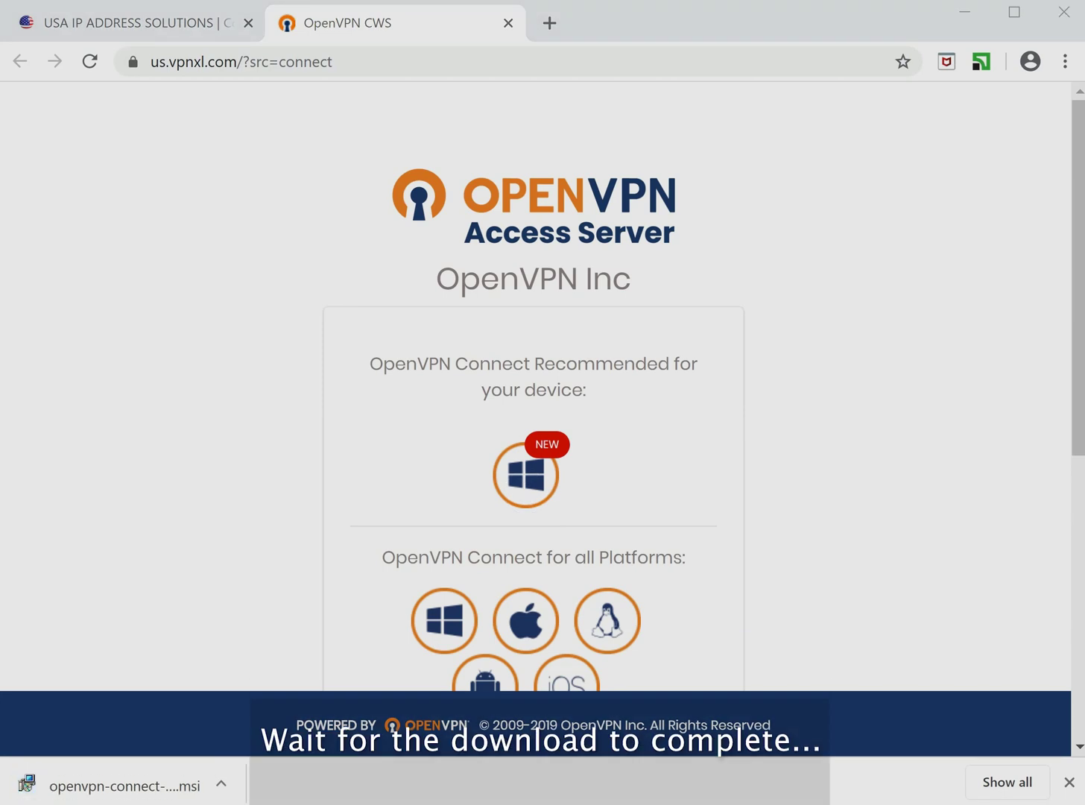
left_click(111, 788)
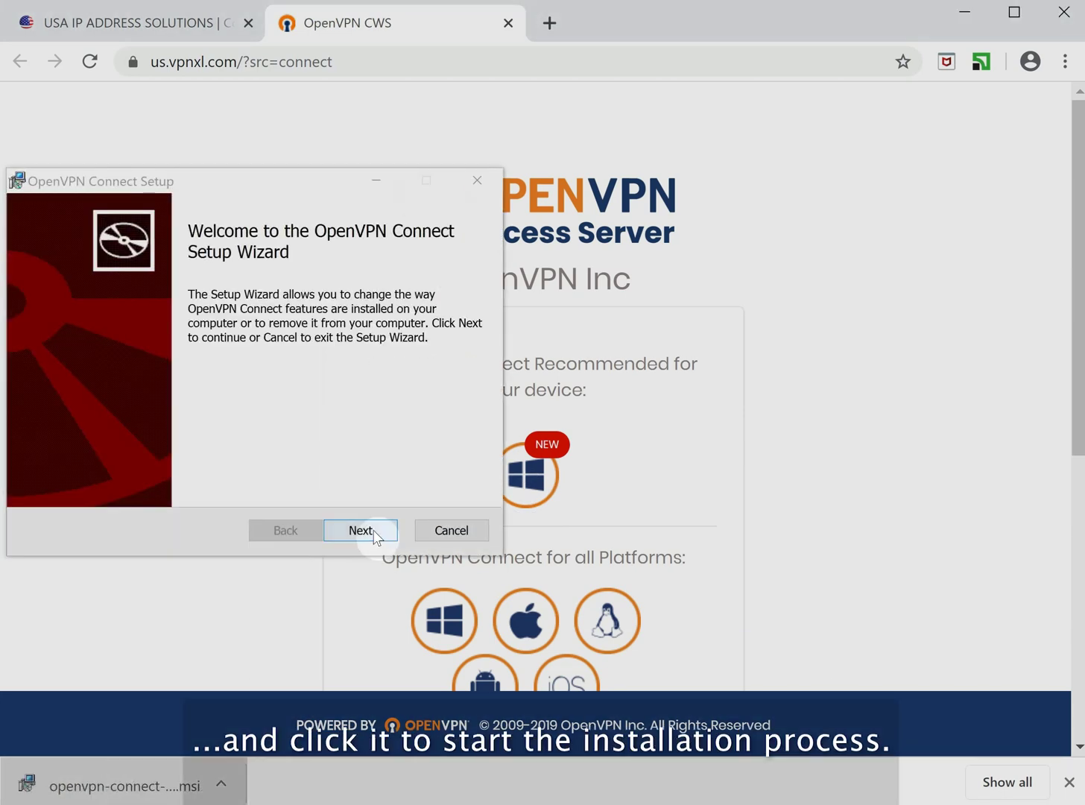
left_click(373, 529)
left_click(224, 480)
left_click(336, 530)
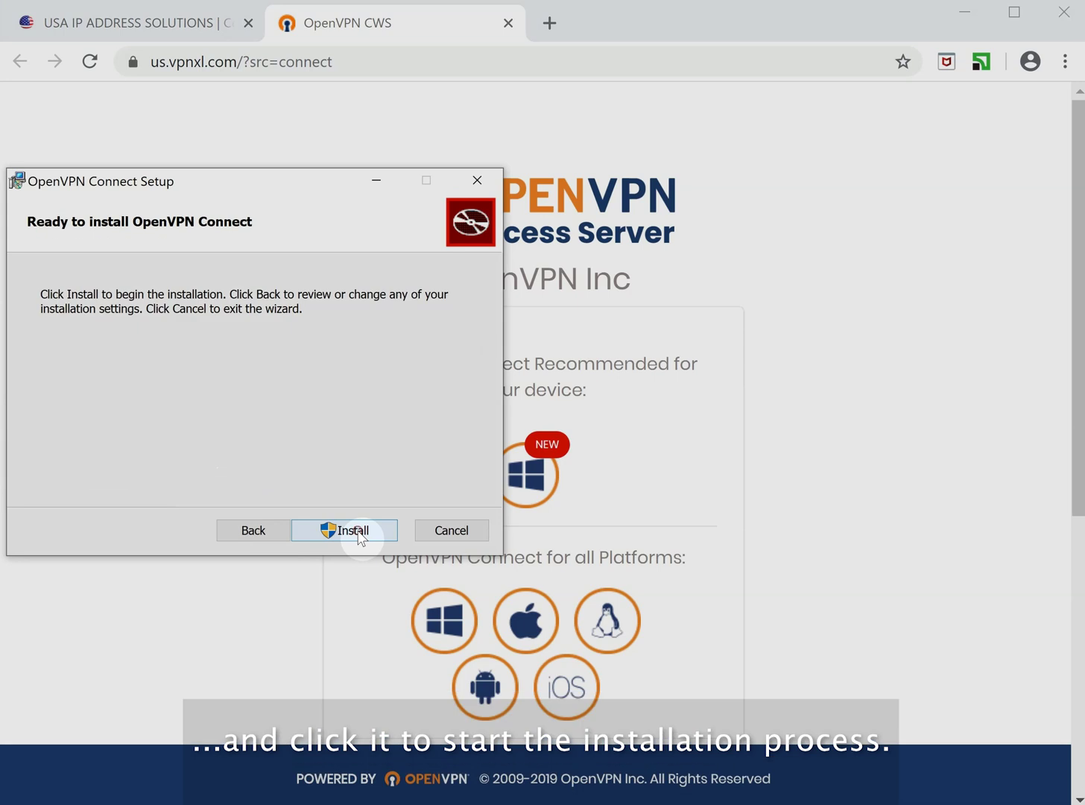
left_click(360, 530)
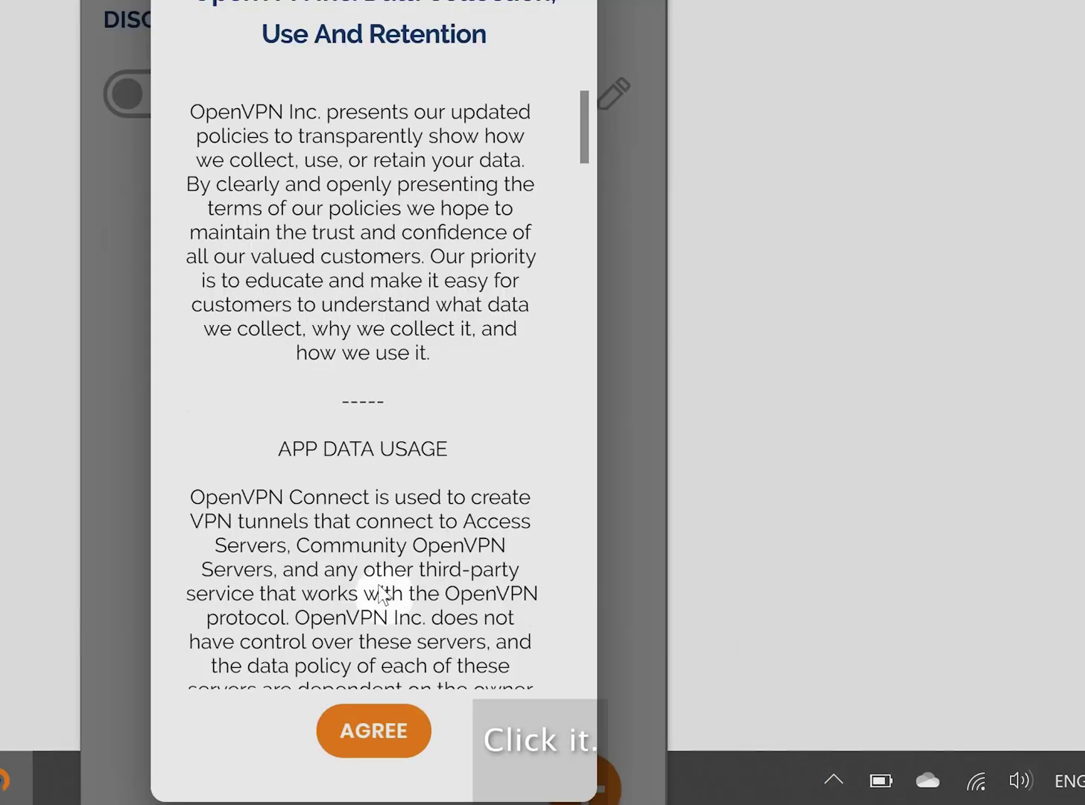
- Agree to OpenVPN Connect's data policy and dismiss the Settings Updates notice
left_click(383, 732)
left_click(365, 574)
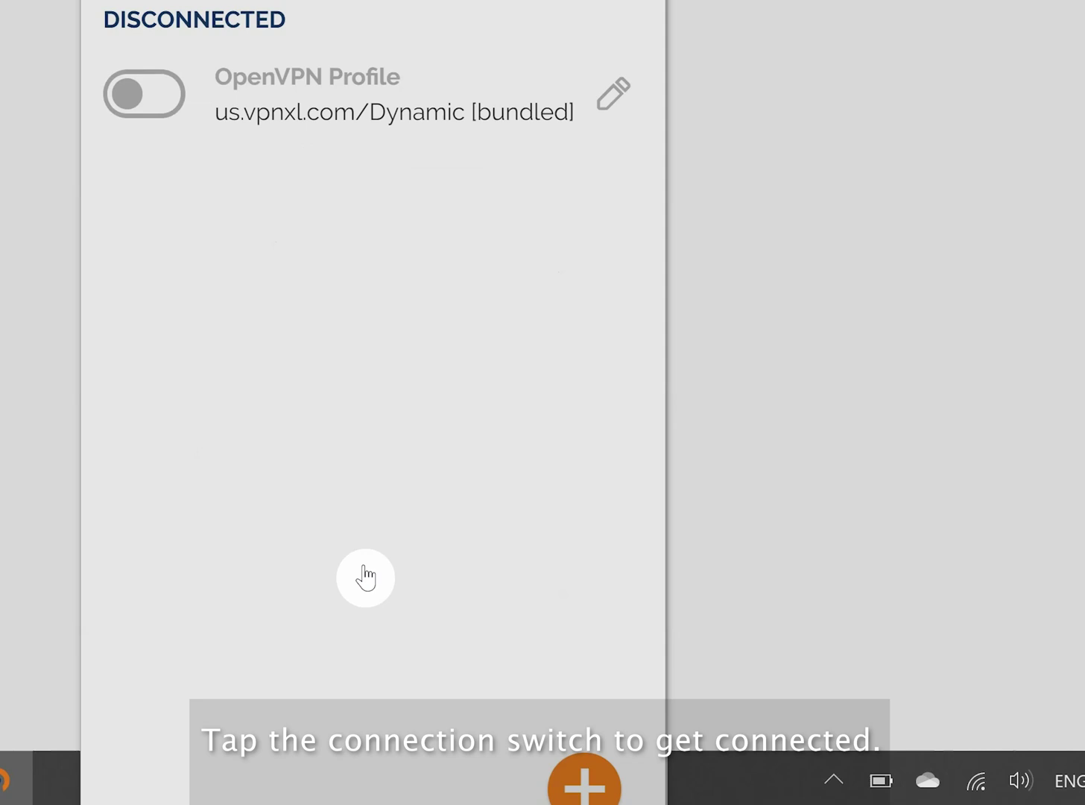
- Connect the us.vpnxl.com/Dynamic profile using the VPN account's username and password
left_click(150, 99)
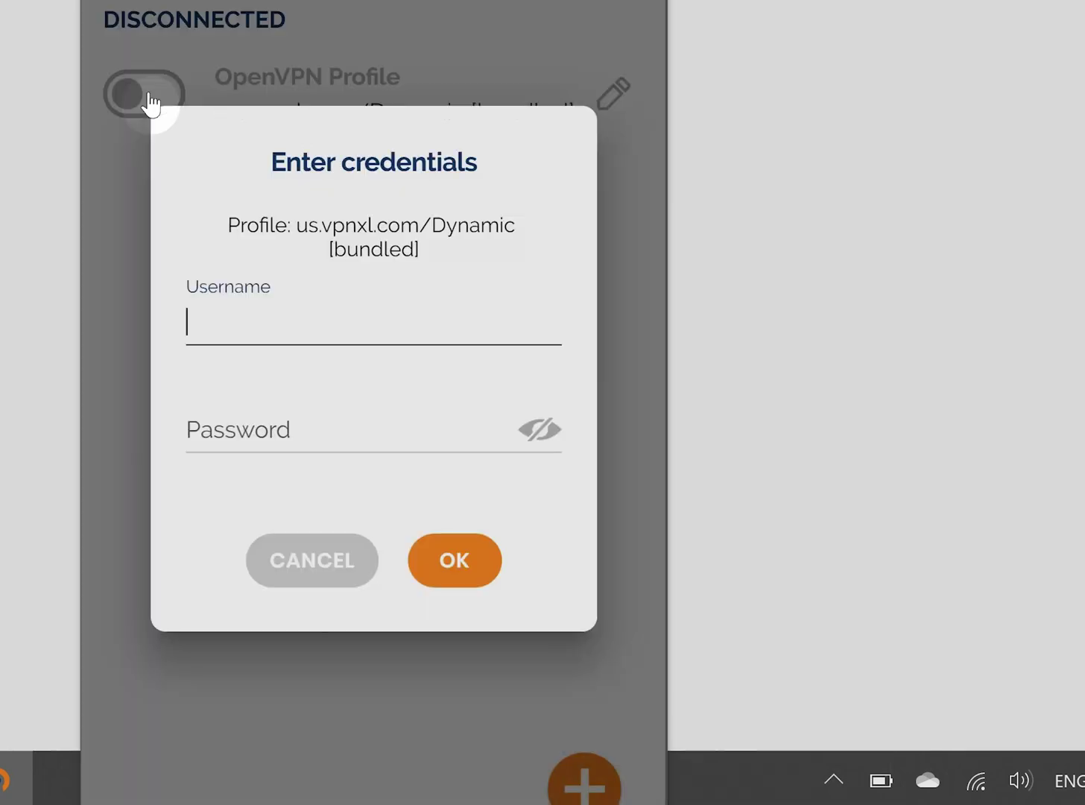
type("any0001")
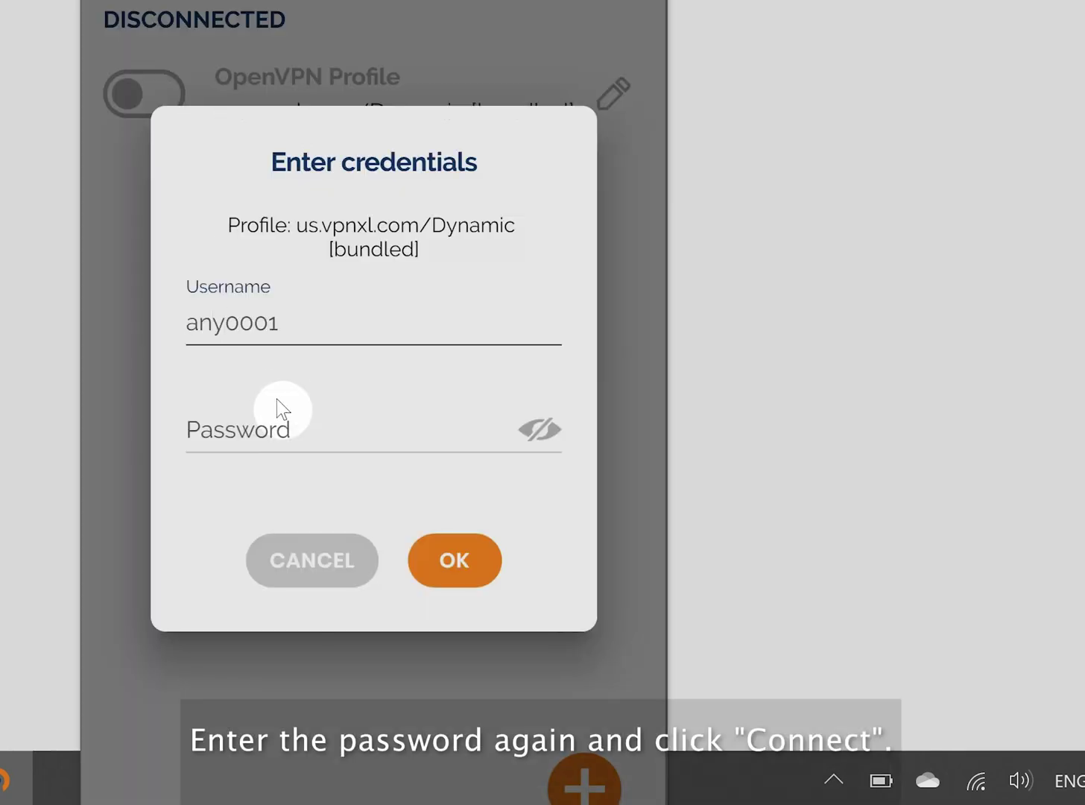
left_click(271, 422)
type("••••••")
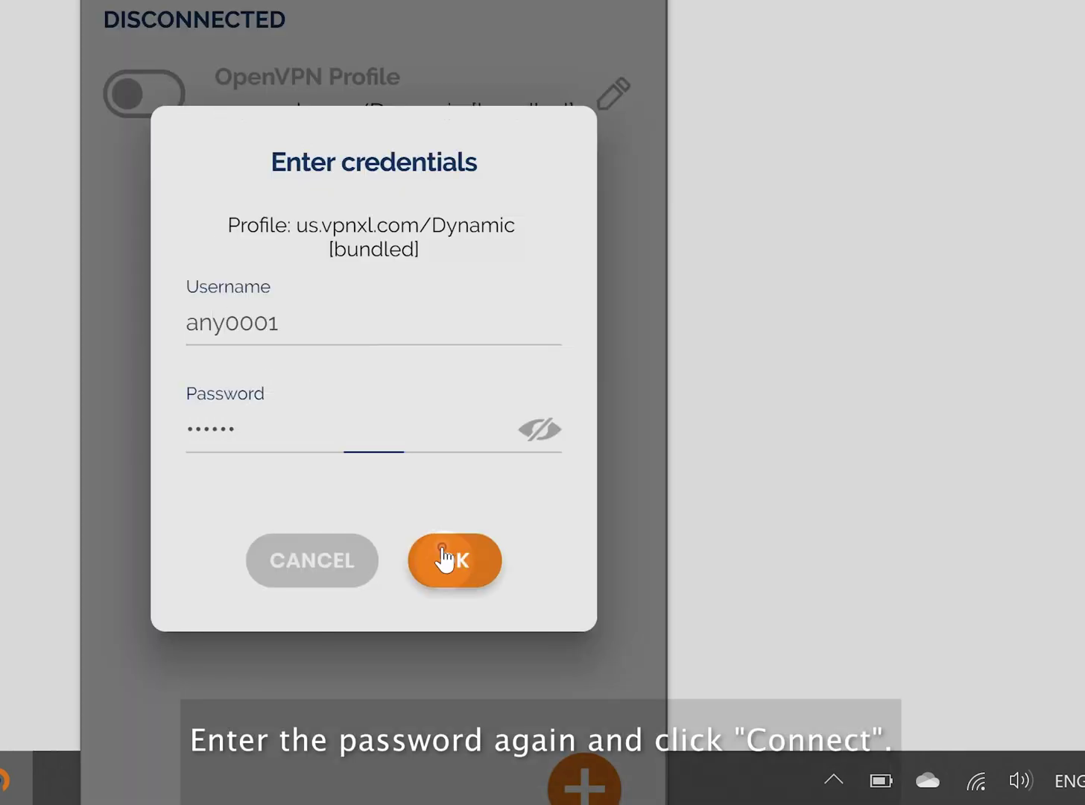
left_click(447, 558)
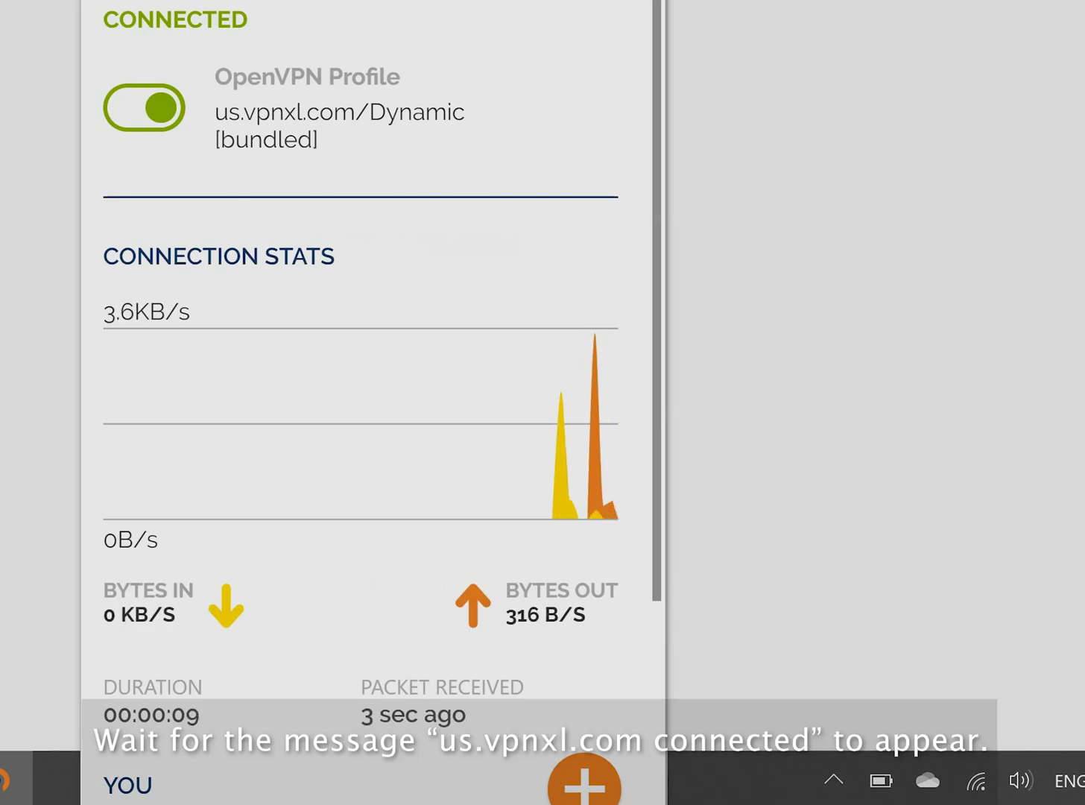
left_click(394, 60)
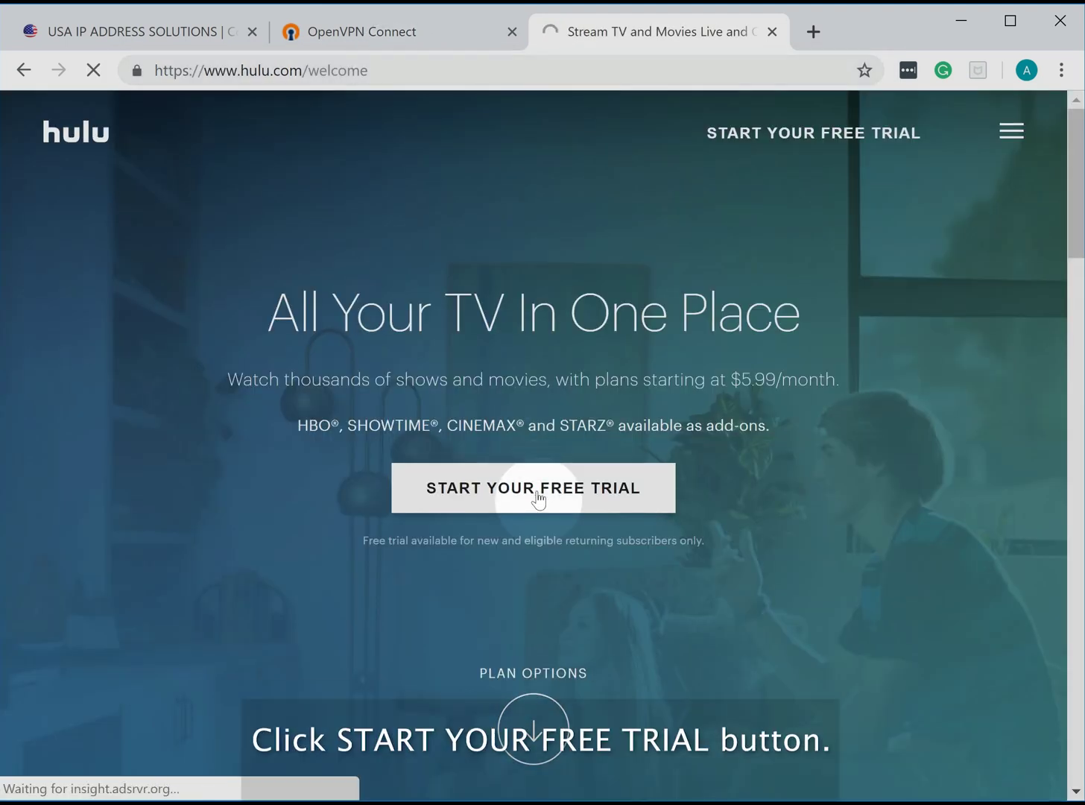
- Start the Hulu free trial and select the ad-supported Hulu plan
left_click(538, 496)
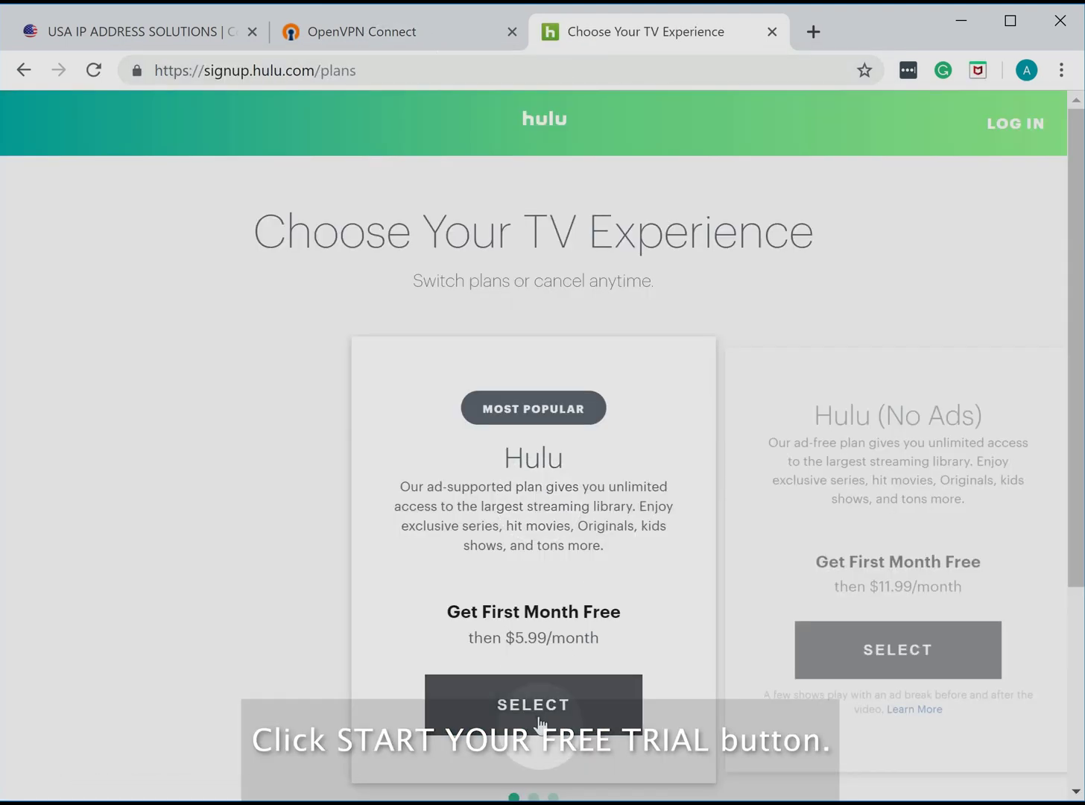
left_click(539, 719)
left_click_drag(1073, 260, 1073, 476)
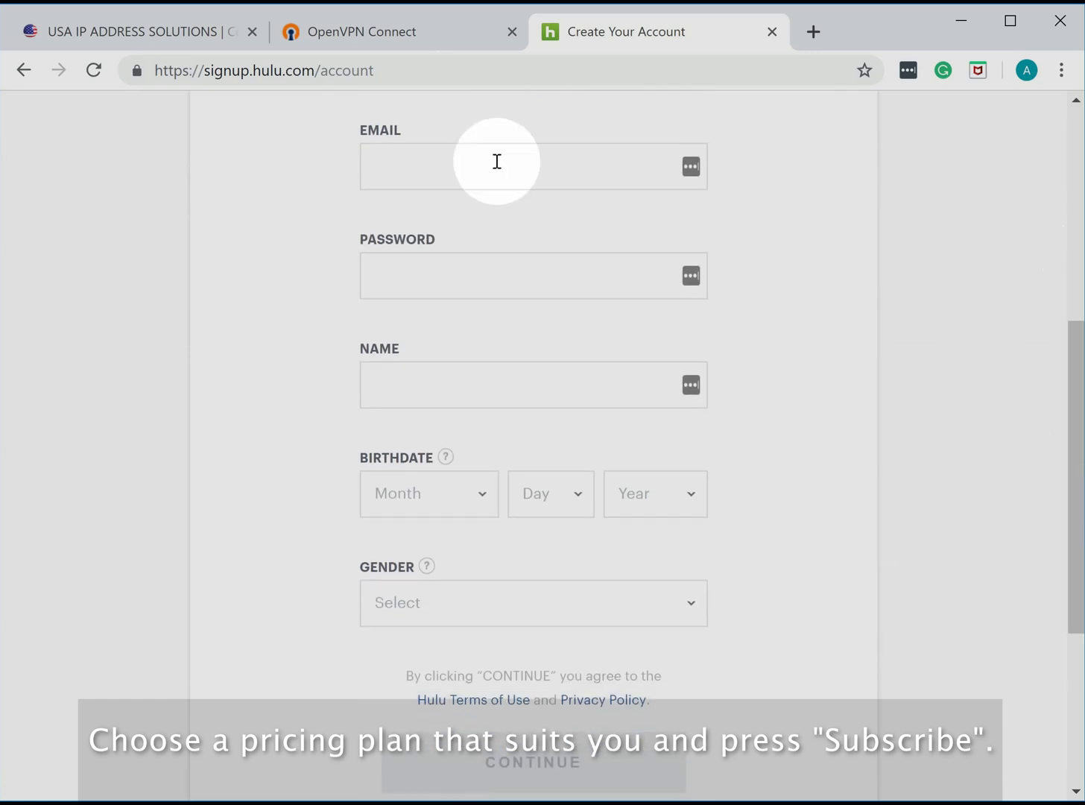
- Fill in the account email, password and name fields
left_click(446, 167)
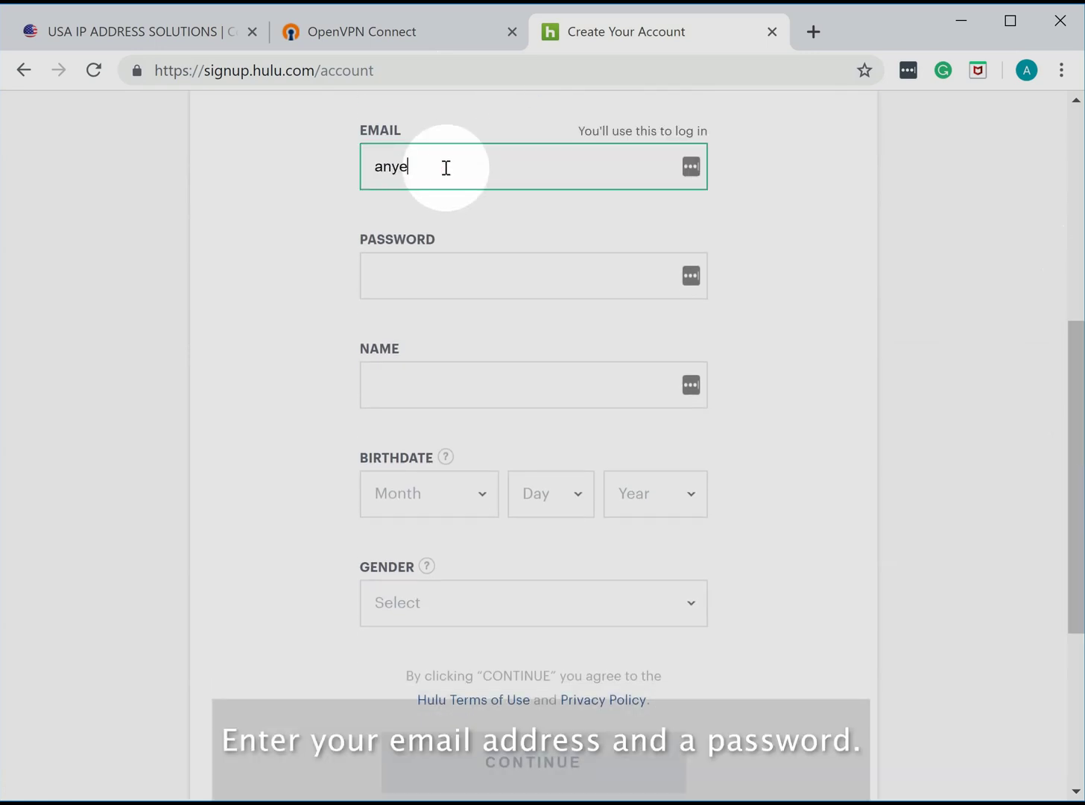
type("anyemail@gmail")
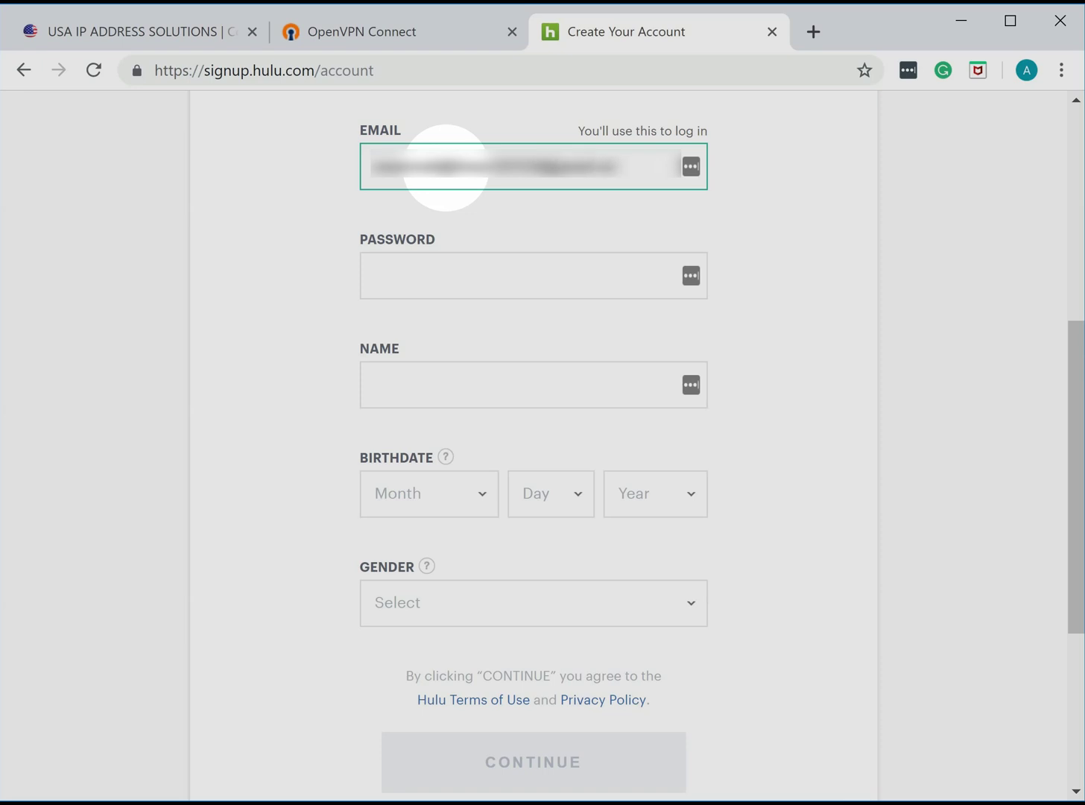
left_click(428, 289)
type("•••••••")
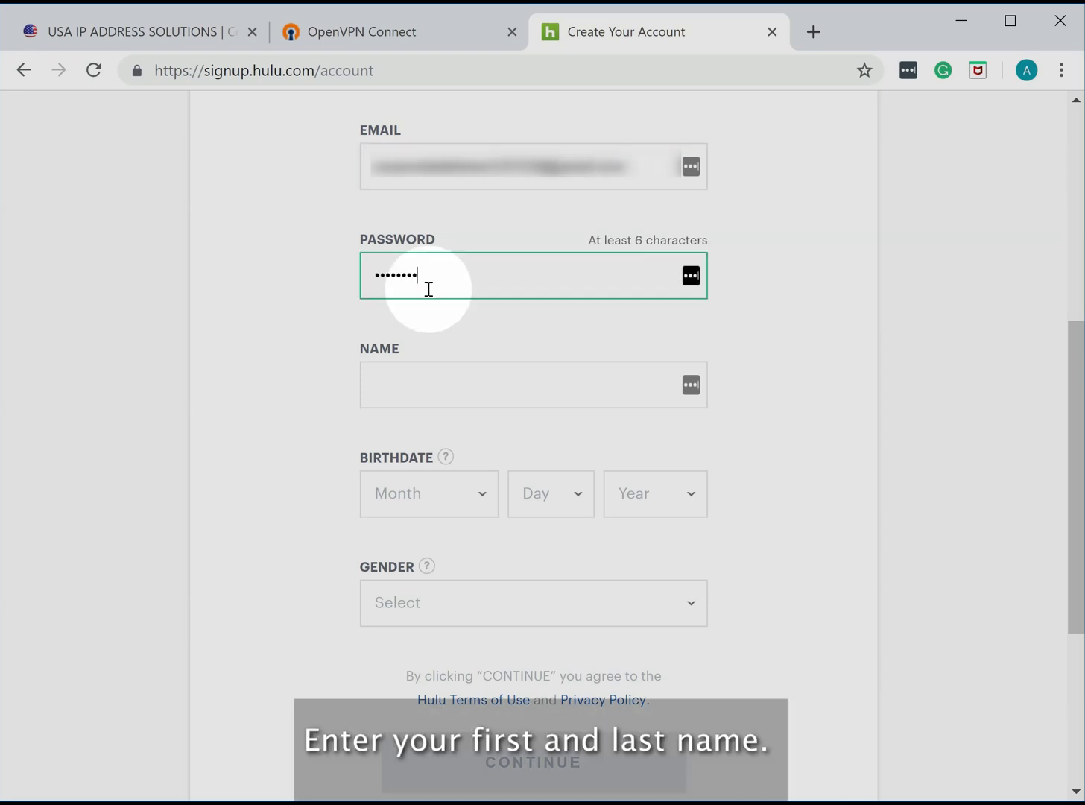
type("•••")
left_click(418, 386)
type("Your Name")
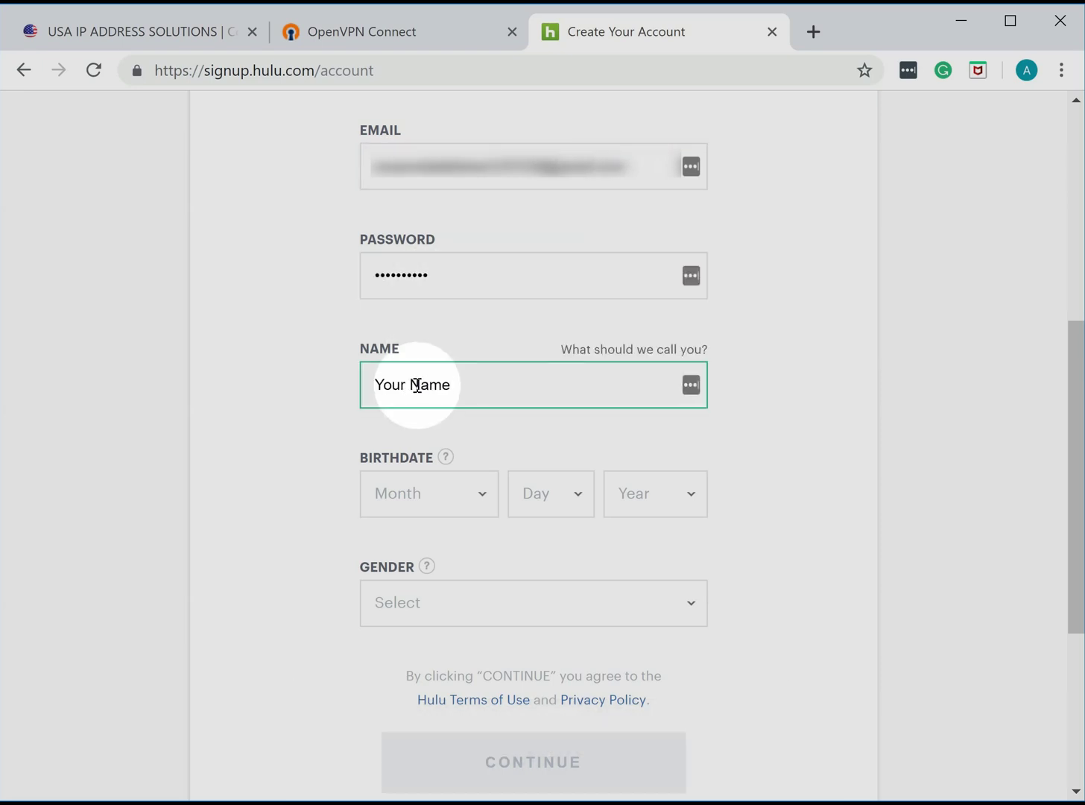
- Set birthdate to January 1, 1980, gender to Prefer not to say, and continue to billing
left_click(429, 493)
left_click(443, 533)
left_click(548, 493)
left_click(544, 537)
left_click(642, 499)
scroll(642, 566, "down", 5)
left_click(639, 626)
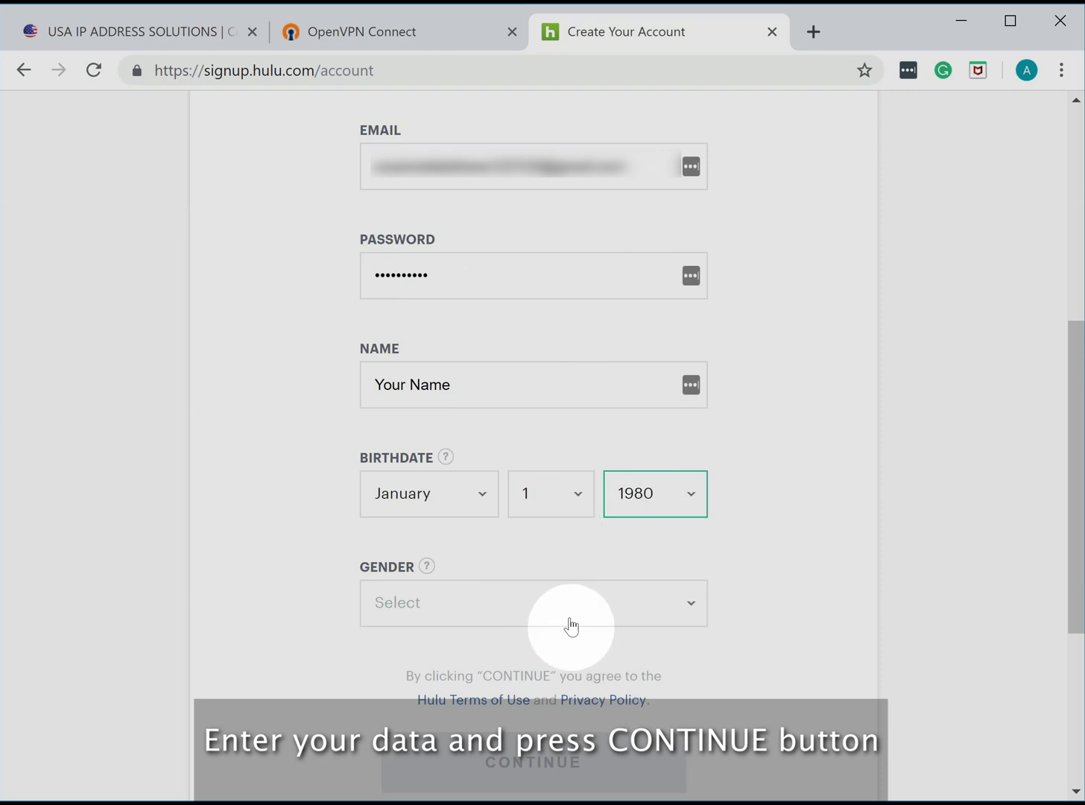
left_click(572, 627)
left_click(424, 707)
left_click(555, 767)
left_click_drag(1076, 375, 1065, 605)
- Enter the card number, expiration date, security code and billing ZIP code
left_click(418, 252)
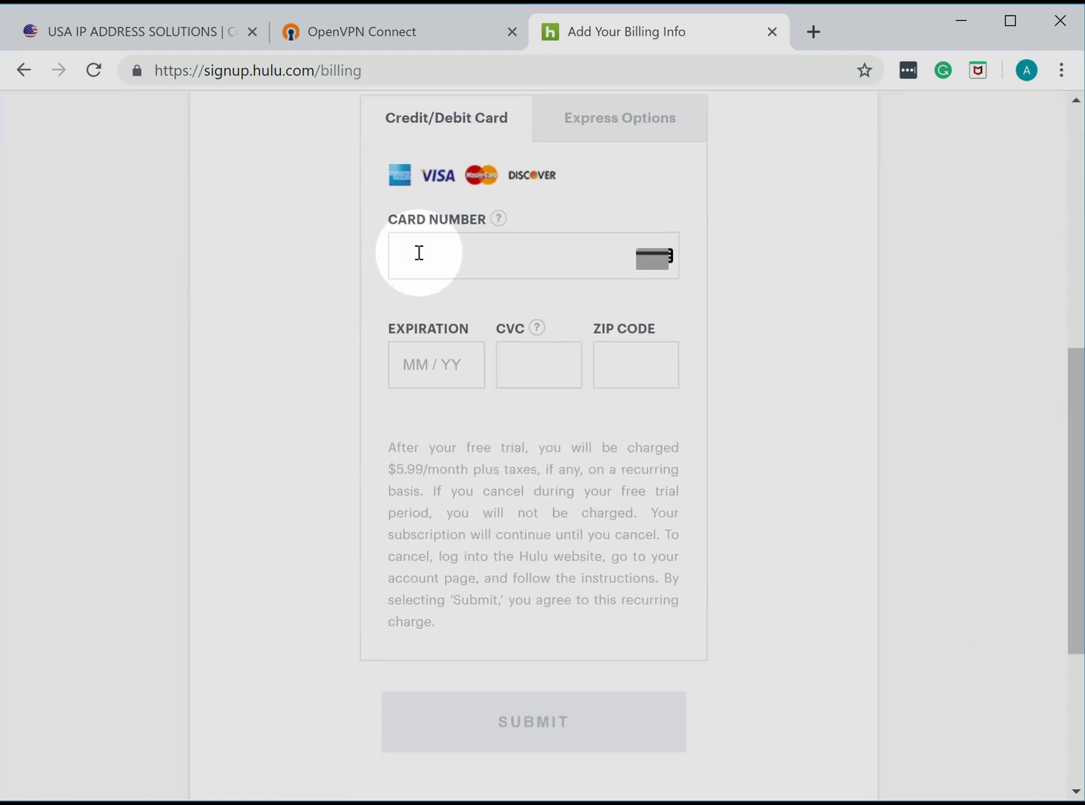
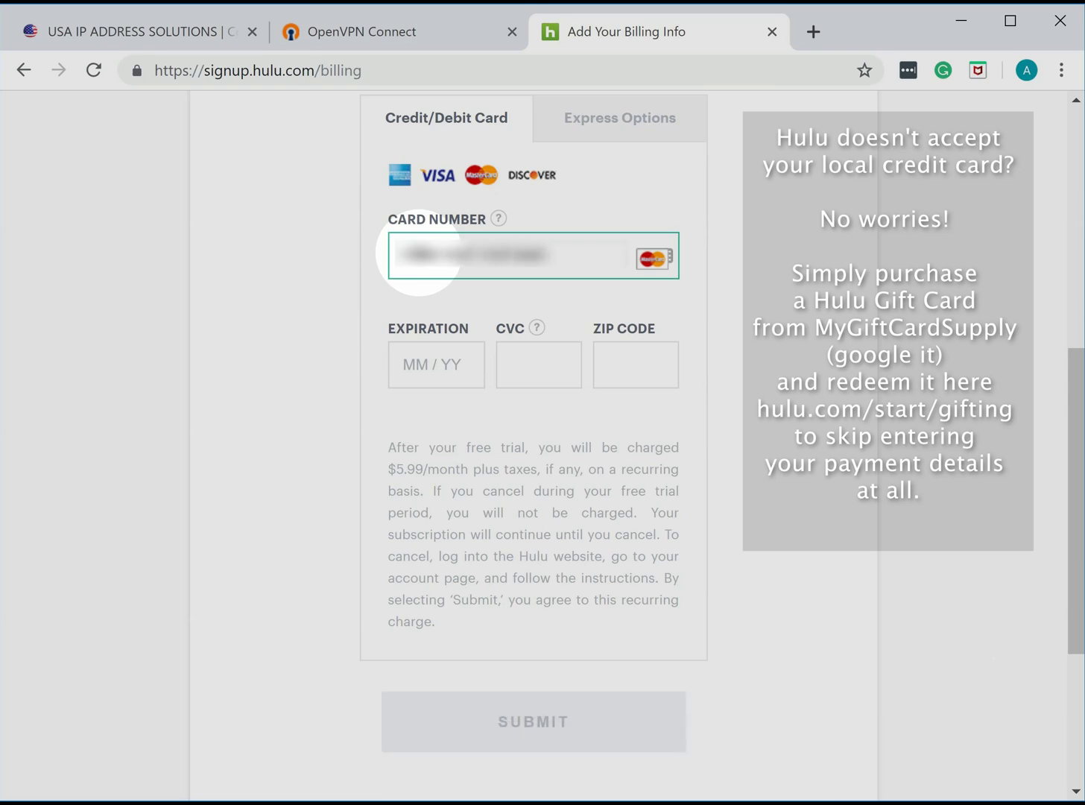
left_click(424, 365)
type("1232")
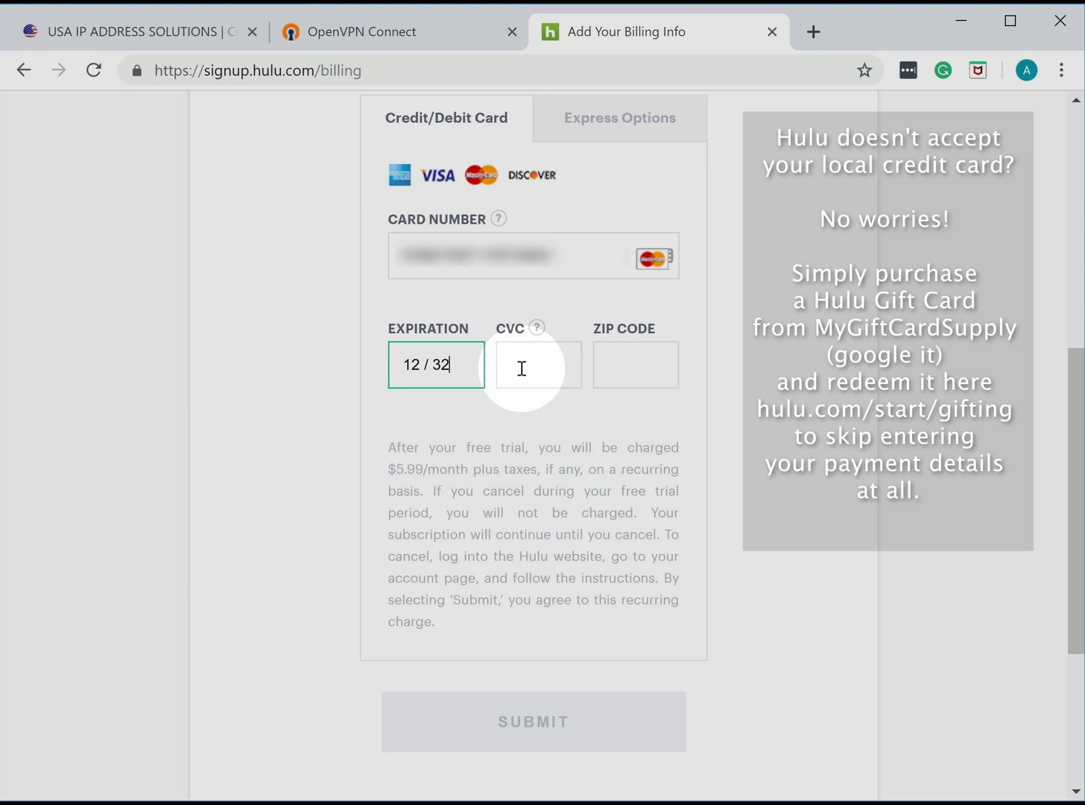
left_click(521, 365)
type("123")
left_click(641, 369)
type("92")
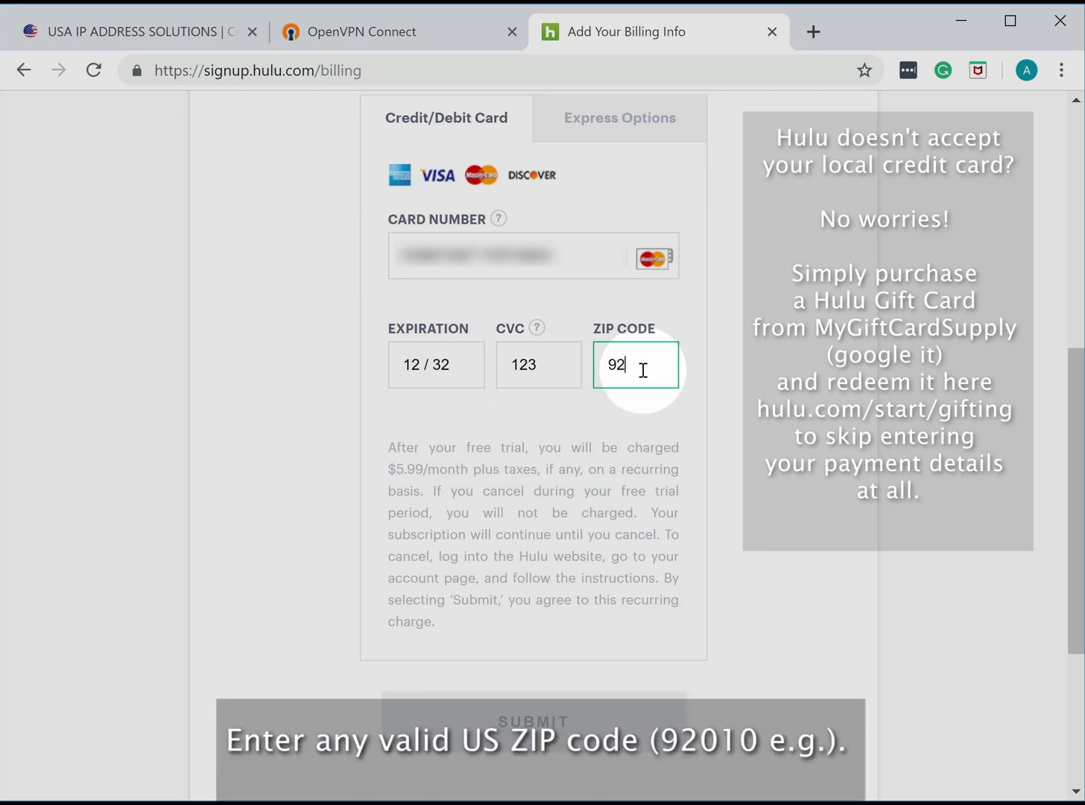
type("010")
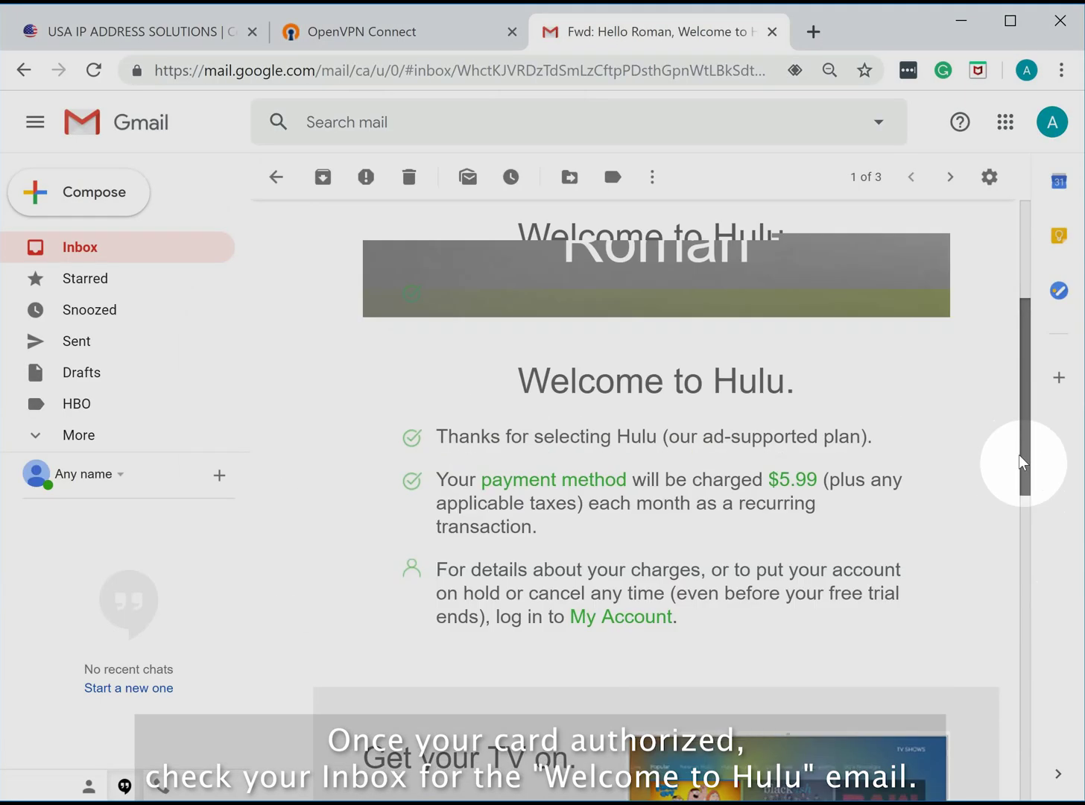
left_click_drag(1021, 462, 1020, 498)
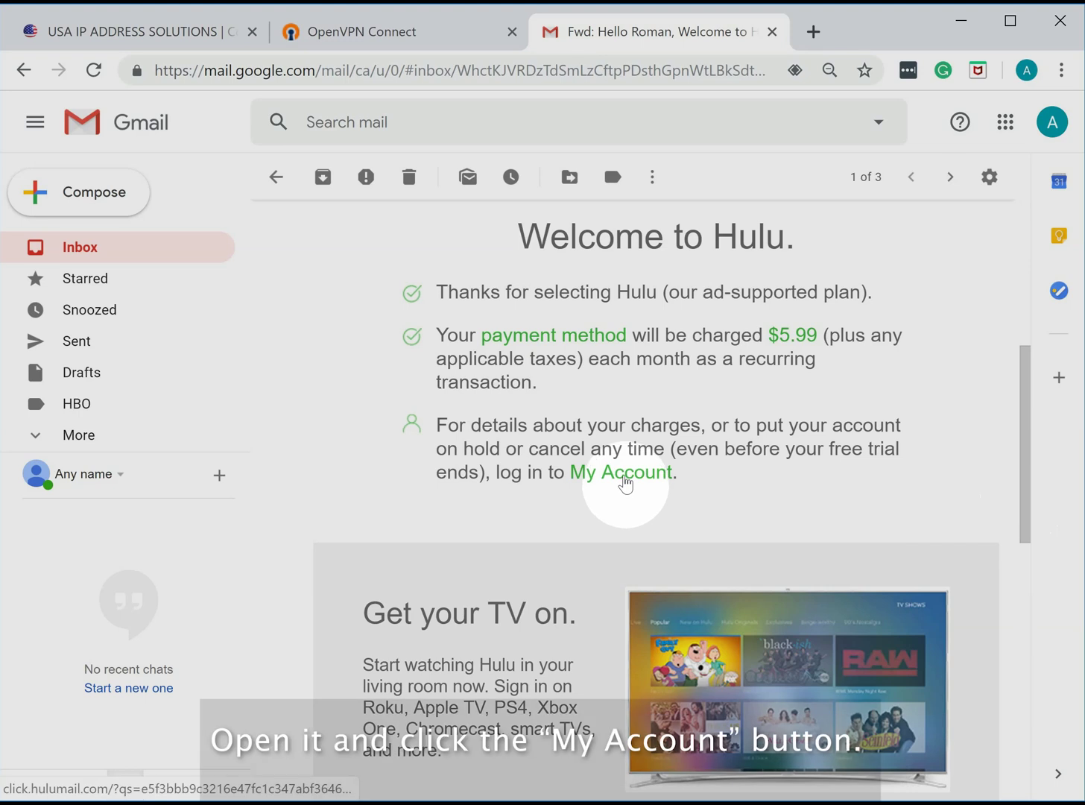
- Via the email's My Account link, log in with the account email and password, then go home
left_click(625, 483)
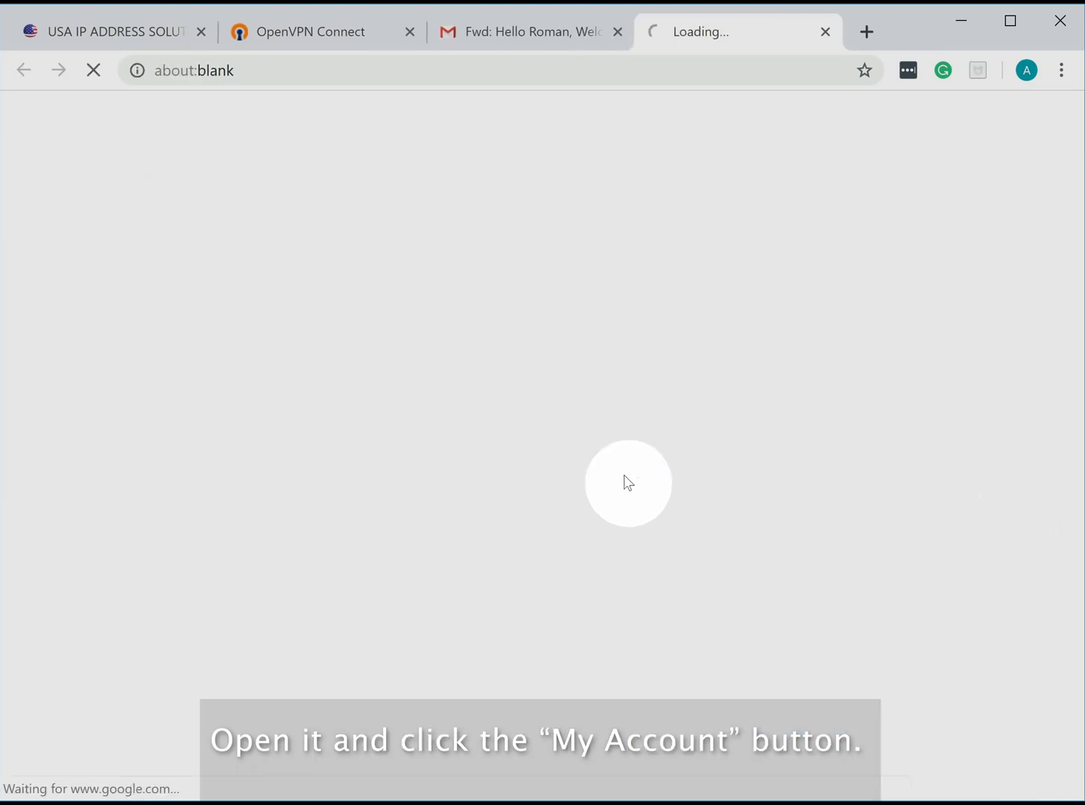
scroll(1073, 453, "down", 2)
left_click(526, 488)
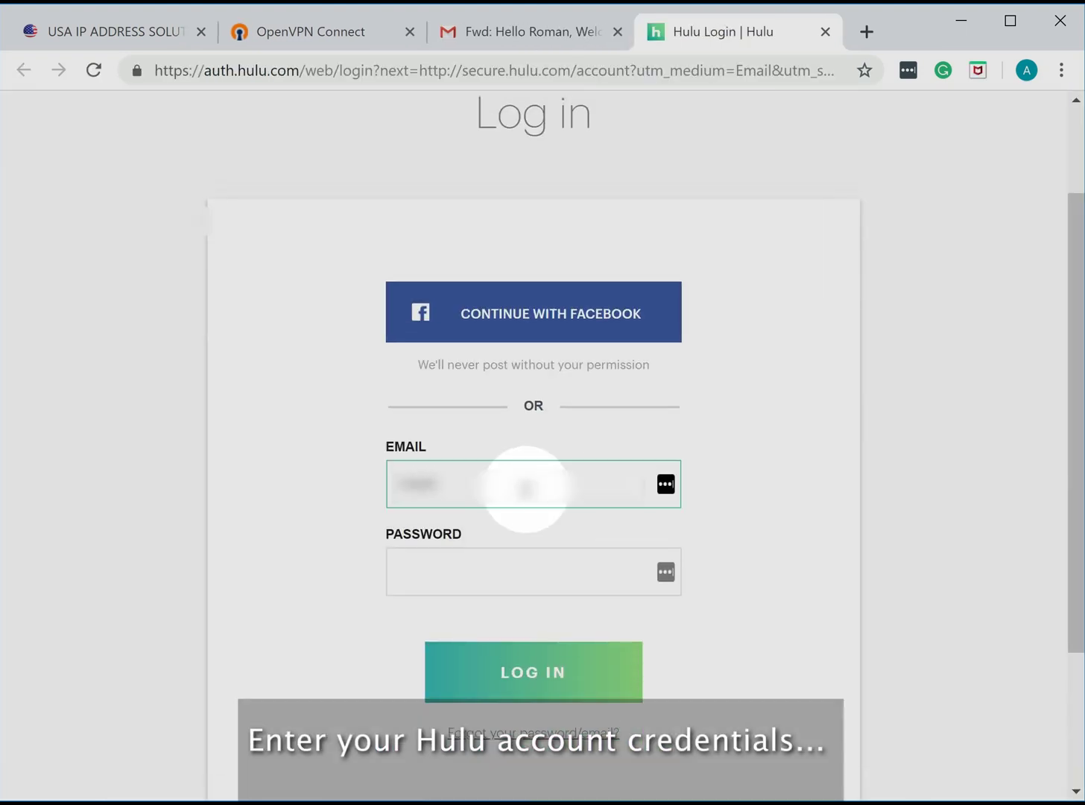
type("@gmail.com")
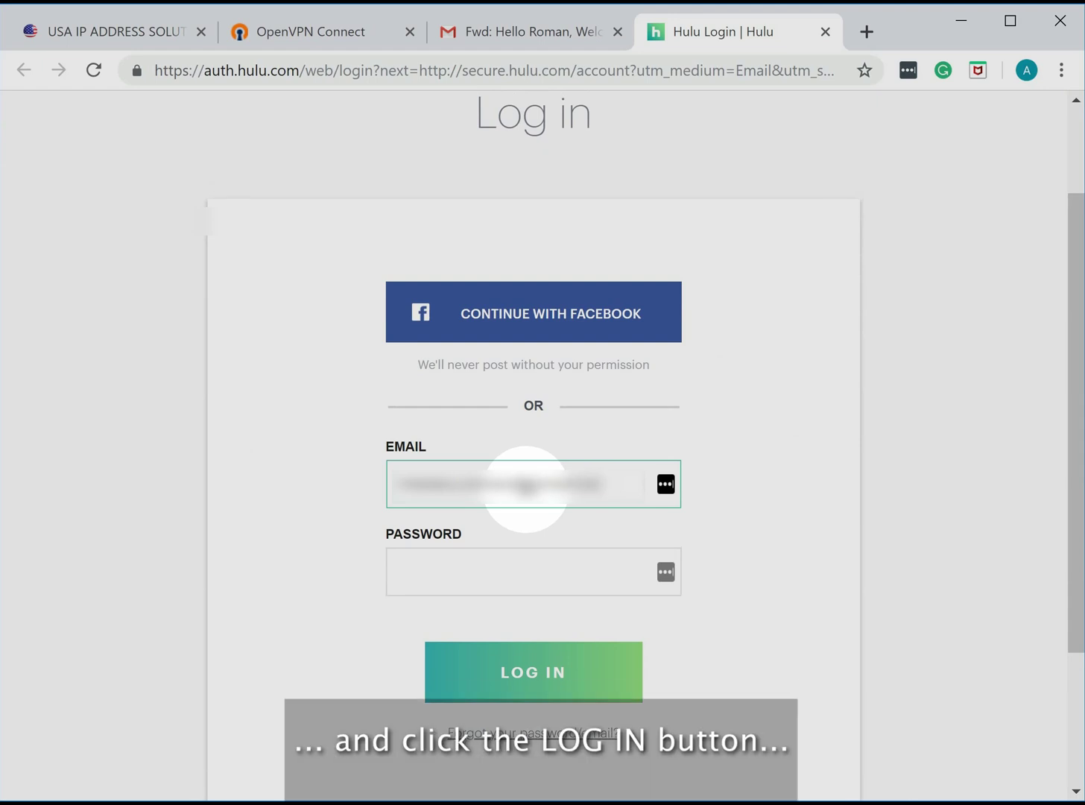
left_click(496, 562)
type("******")
left_click(549, 675)
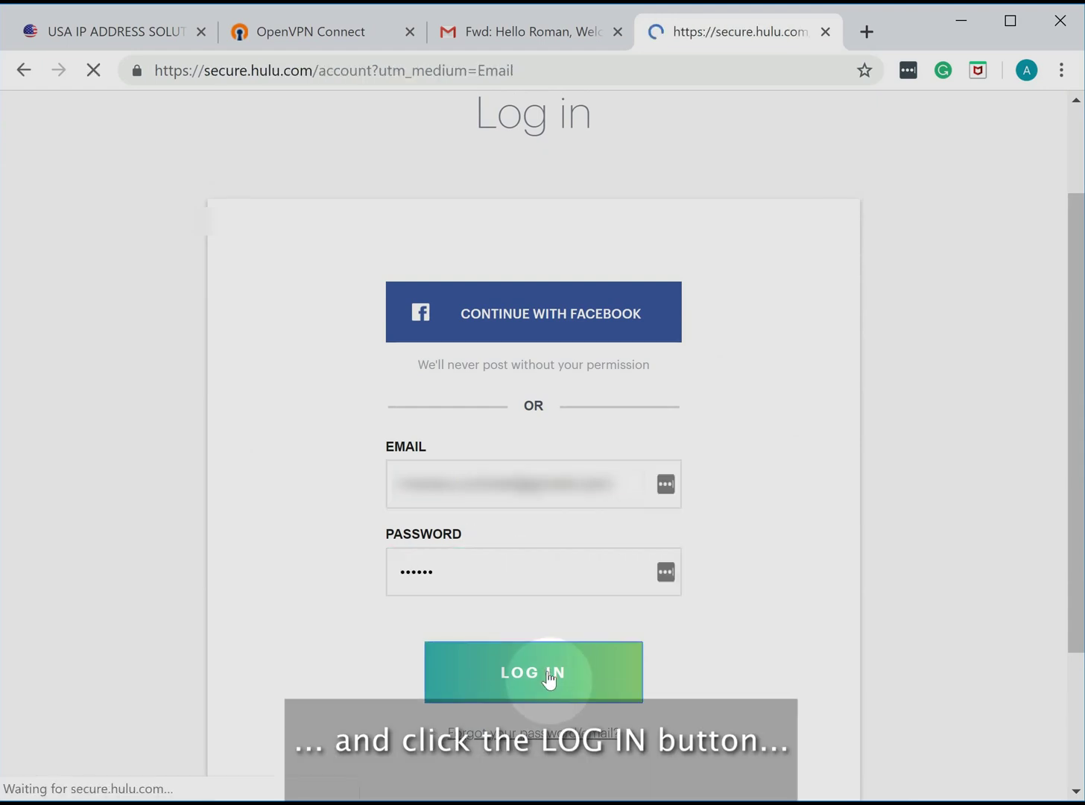
left_click(85, 143)
- Scroll down the Hulu home page to the My Stuff and TV rows (Bob's Burgers, South Park, Family Guy)
scroll(830, 262, "down", 5)
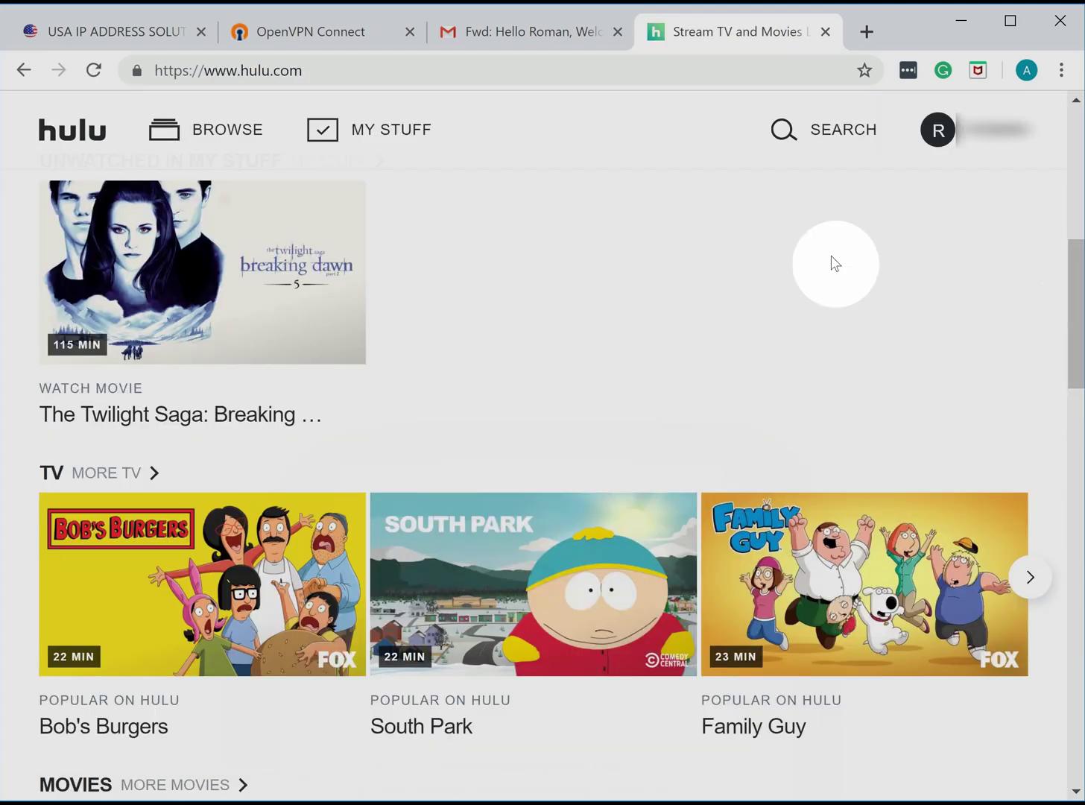